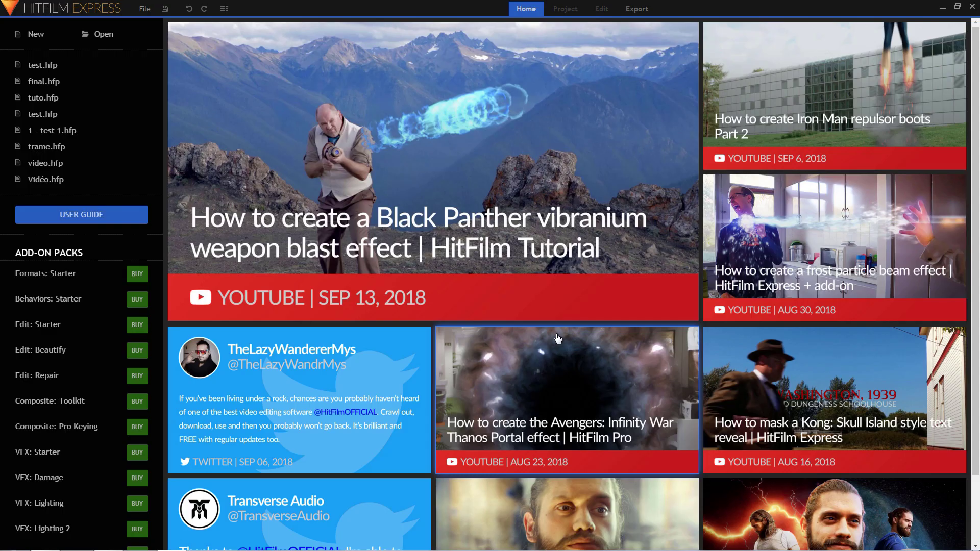
Start editing a new 1080p Full HD 60 fps project and create a composite shot named "Titre animé 1"
click(35, 35)
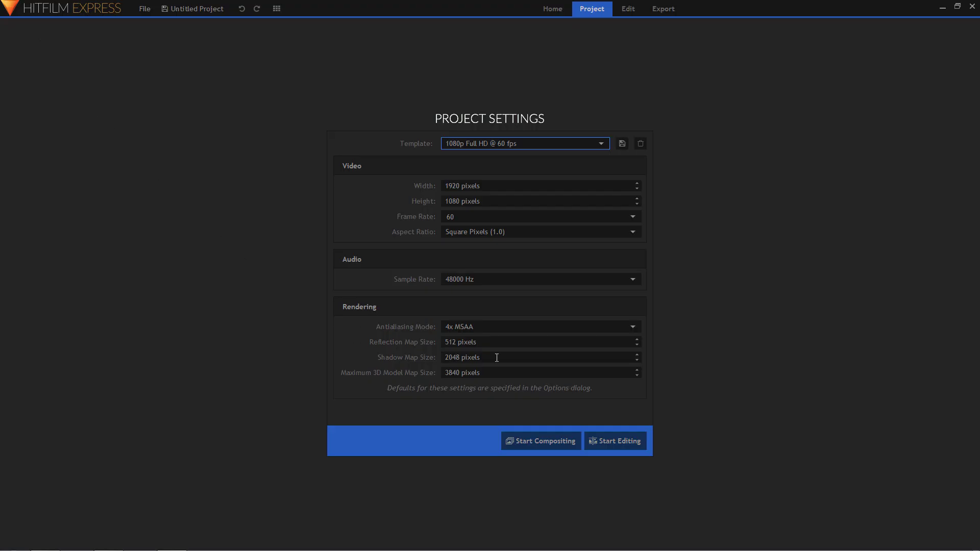
click(607, 446)
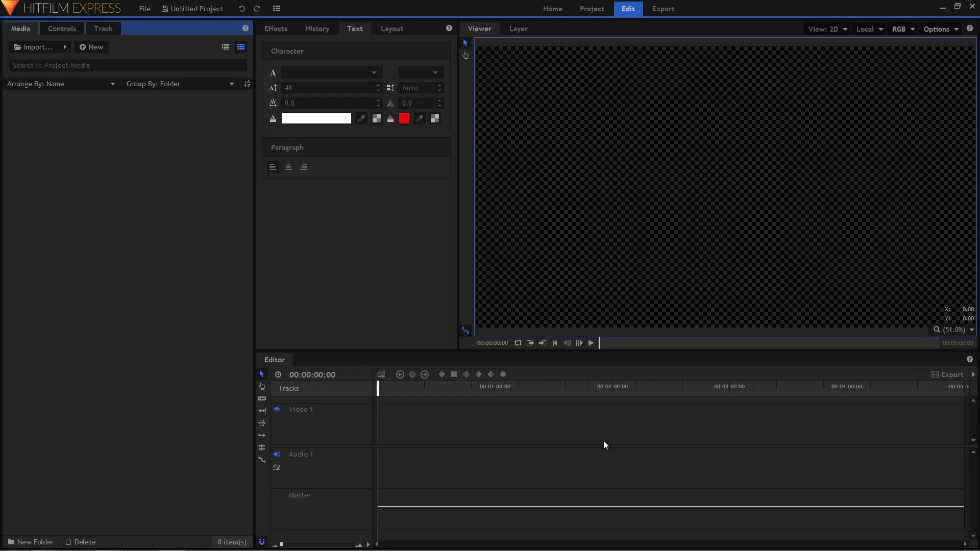
right_click(97, 218)
mouse_move(125, 223)
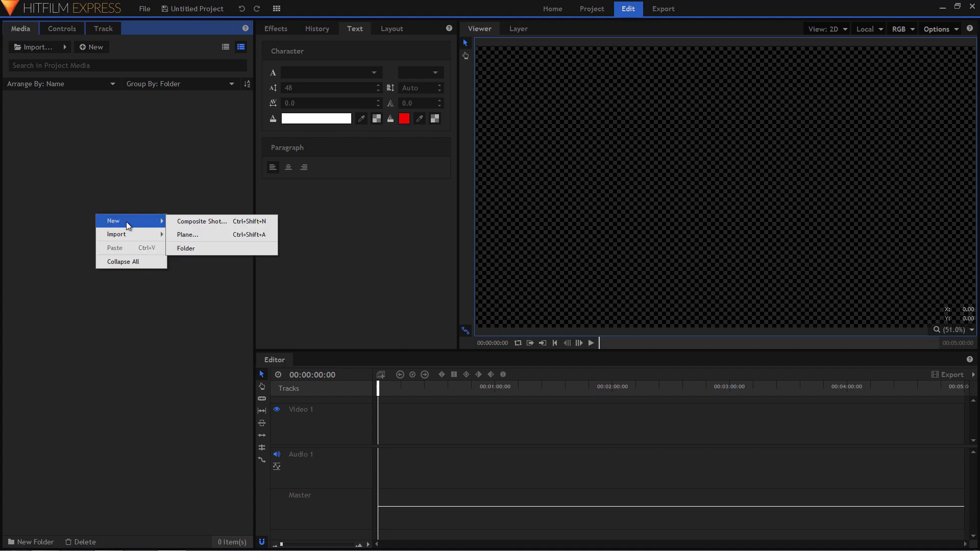
click(207, 223)
drag(514, 117, 430, 118)
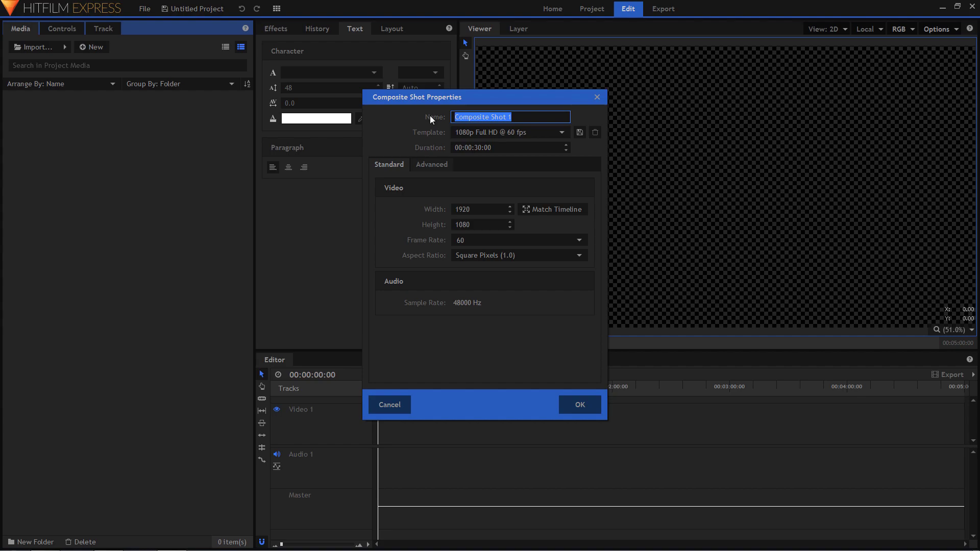
text(Titre a)
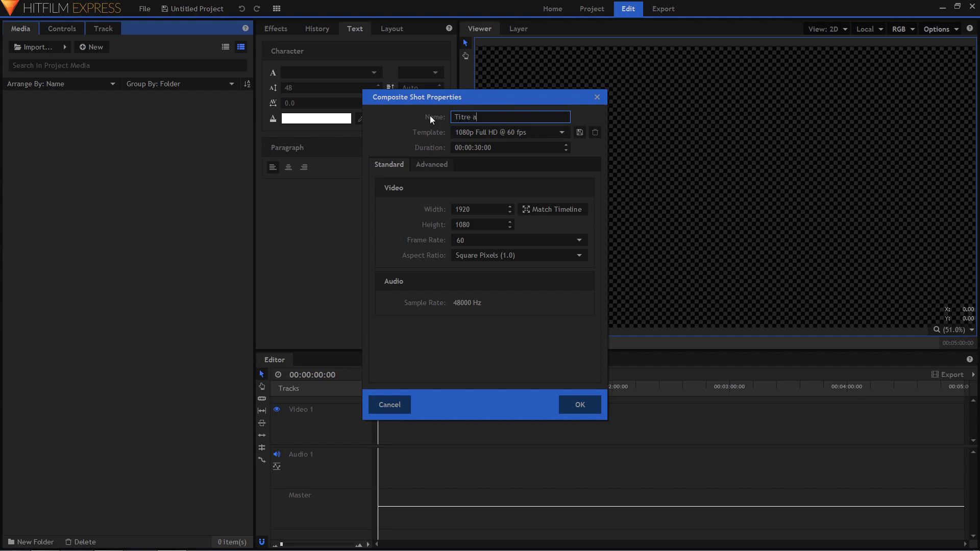
text(nimé 1)
click(587, 404)
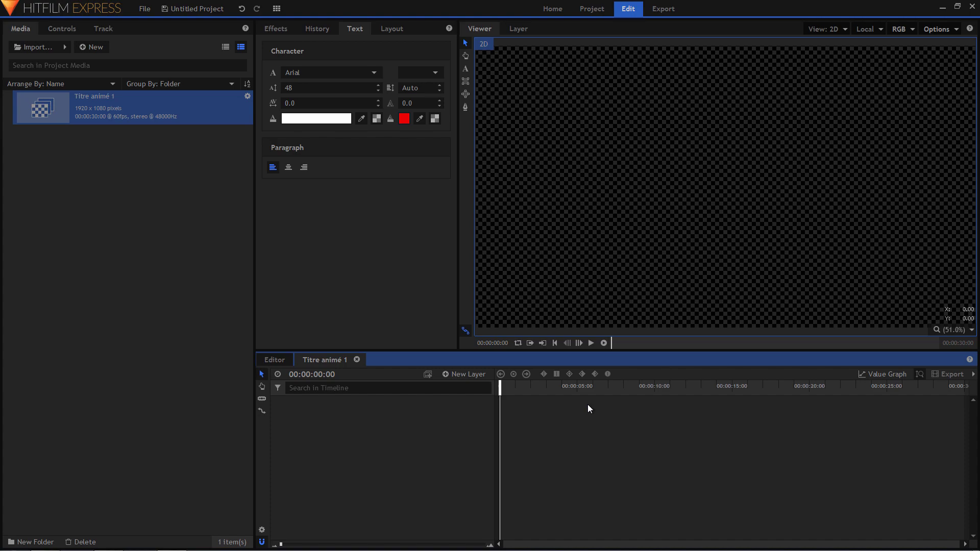
Add a white plane layer named "Barre", 20 pixels wide and 200 pixels high
click(462, 375)
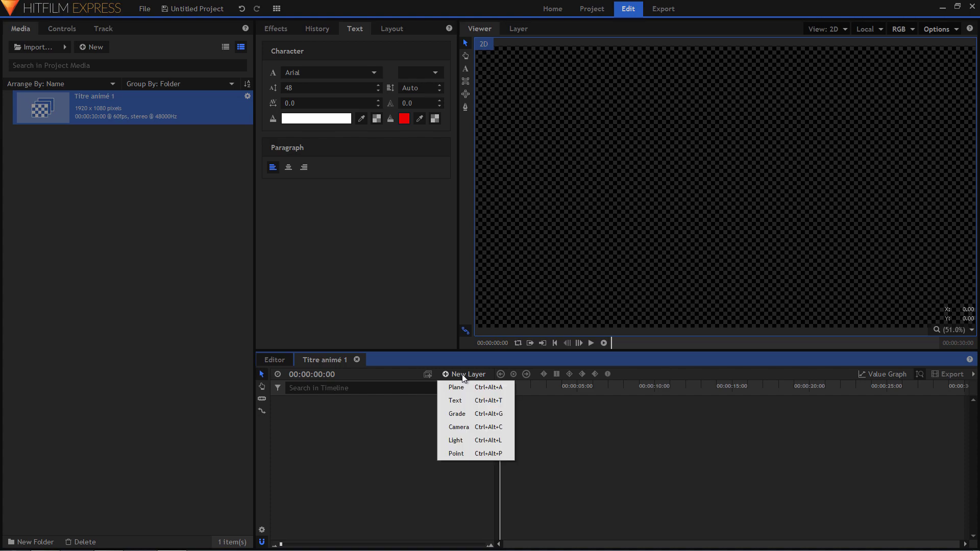
click(465, 388)
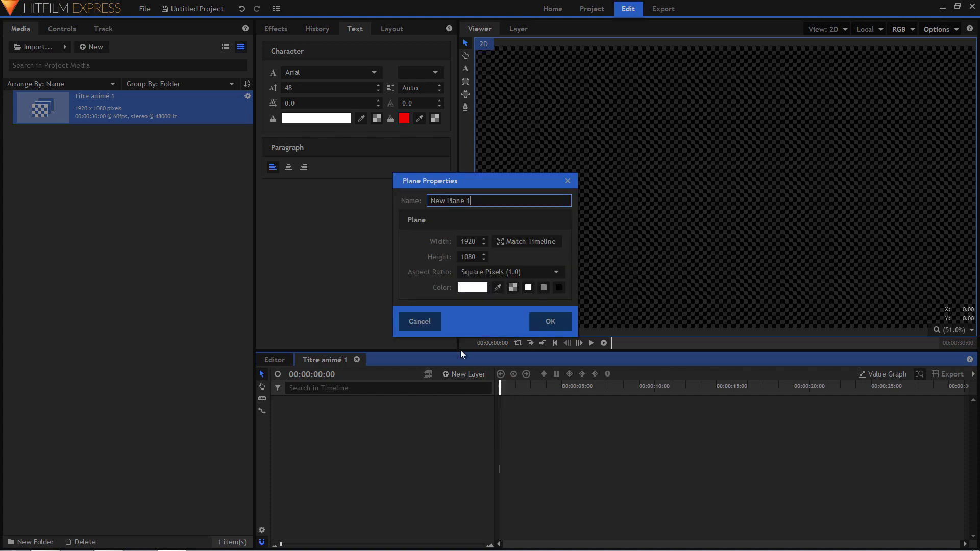
click(470, 288)
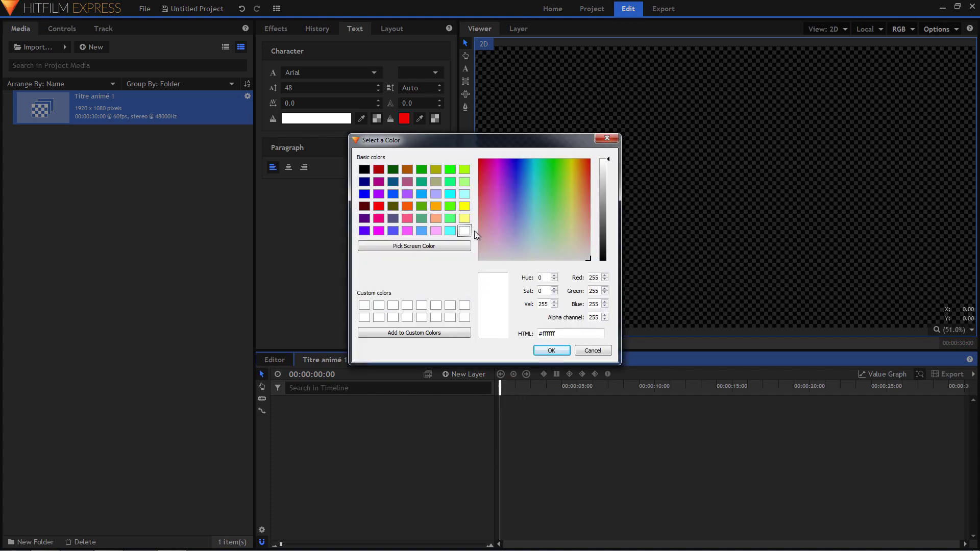
click(543, 349)
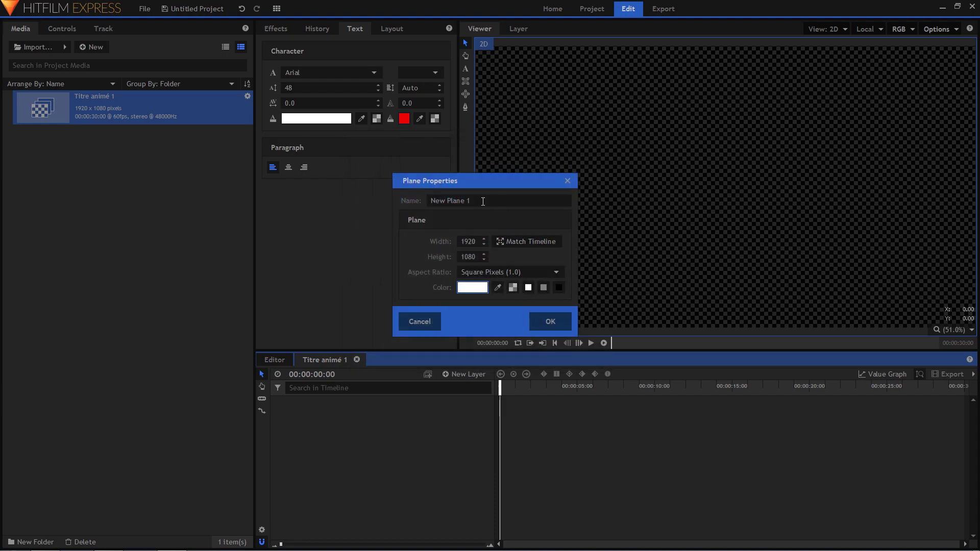
drag(475, 201, 419, 206)
text(Barre)
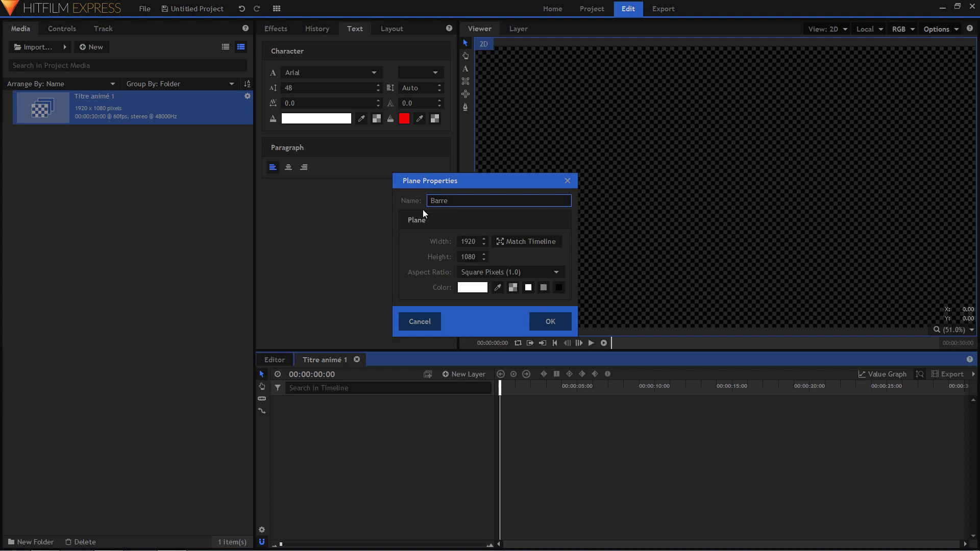
drag(477, 242, 433, 247)
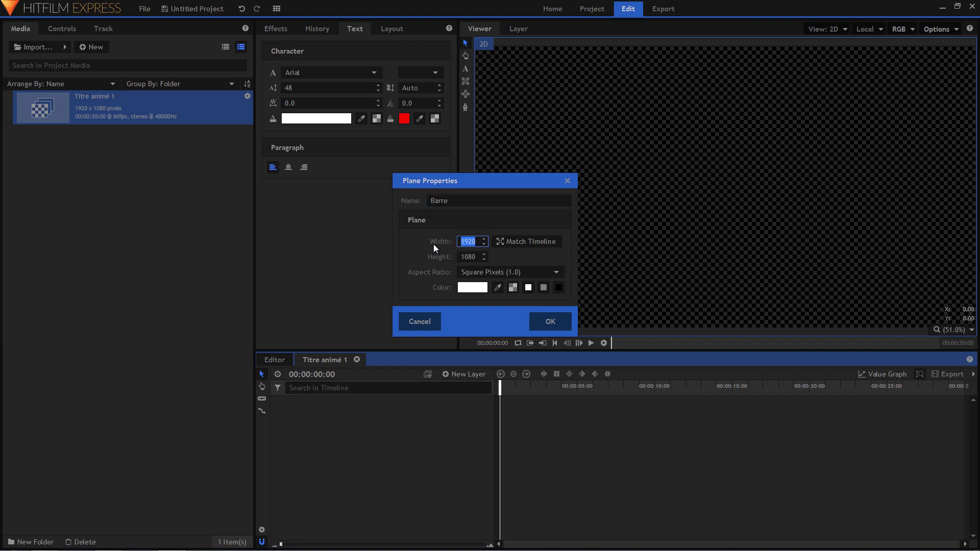
text(20)
click(477, 256)
drag(477, 256, 436, 257)
text(200)
click(550, 322)
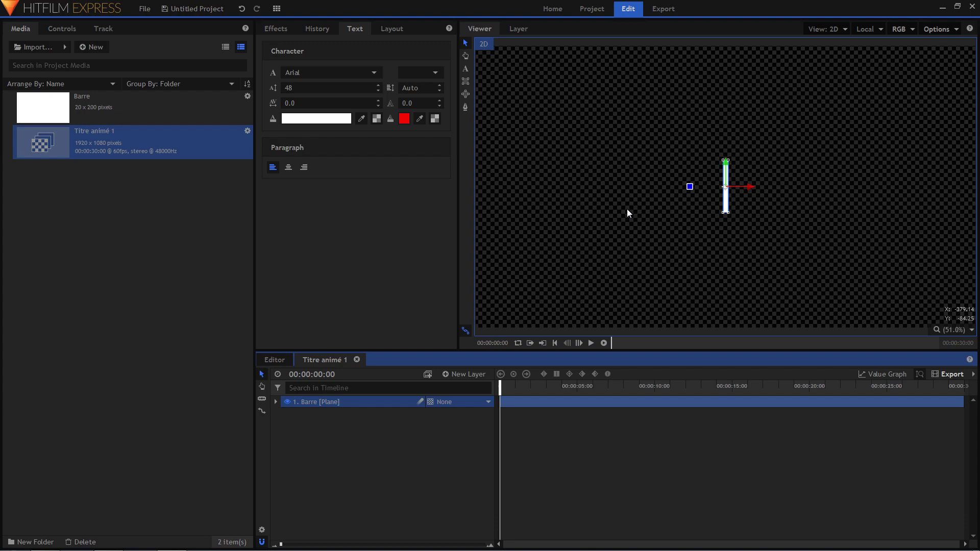
Move the bar horizontally to about X -500 and enable keyframing for its Scale at 00:00:00:18
drag(749, 185, 620, 184)
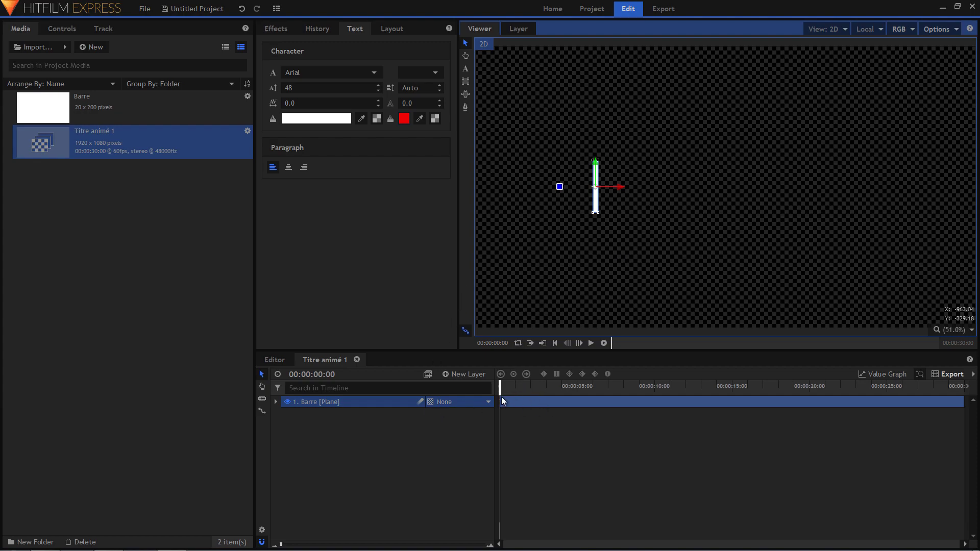
drag(500, 389, 504, 395)
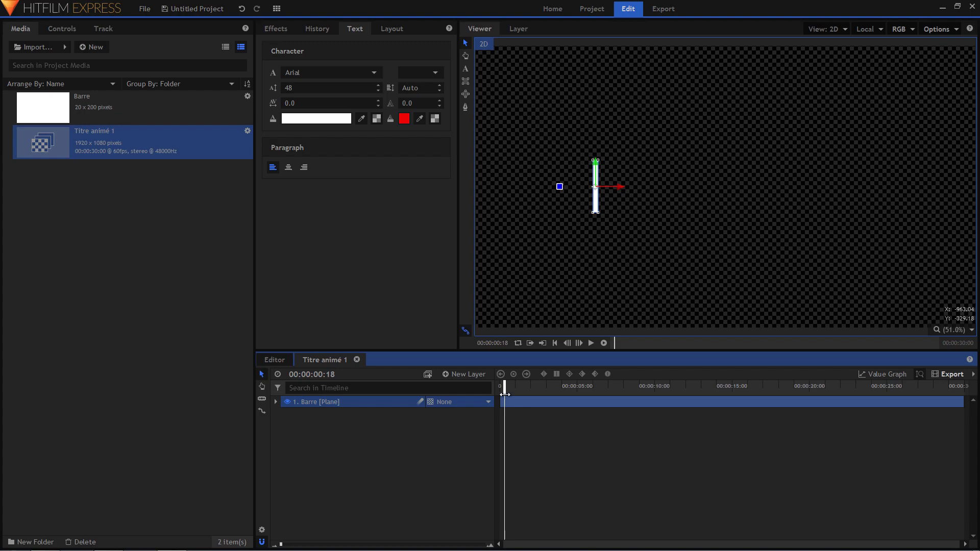
click(275, 402)
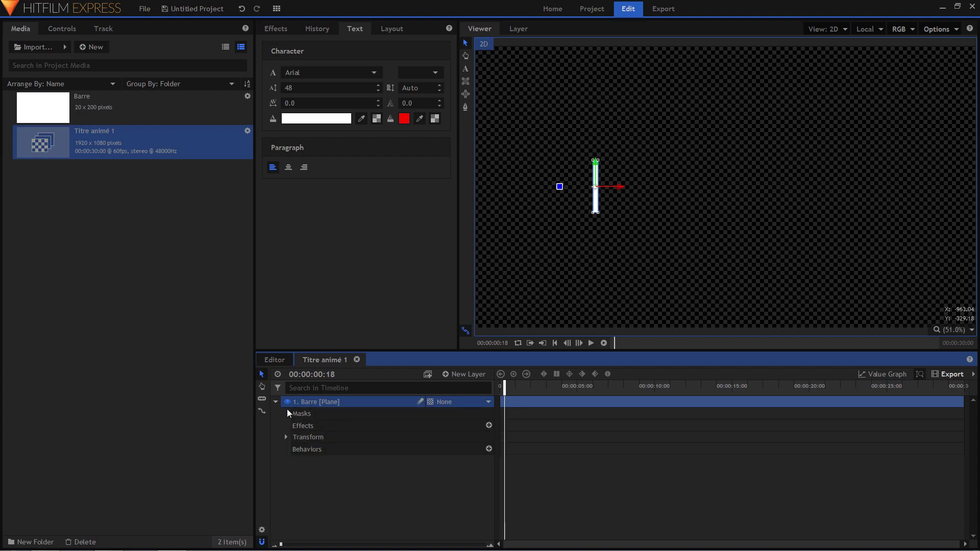
click(286, 437)
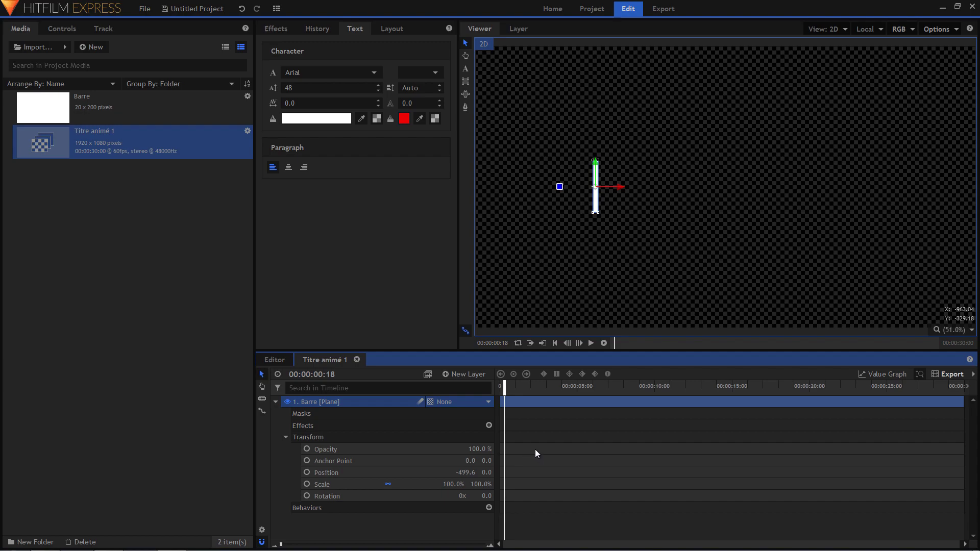
scroll(535, 449, up, 5)
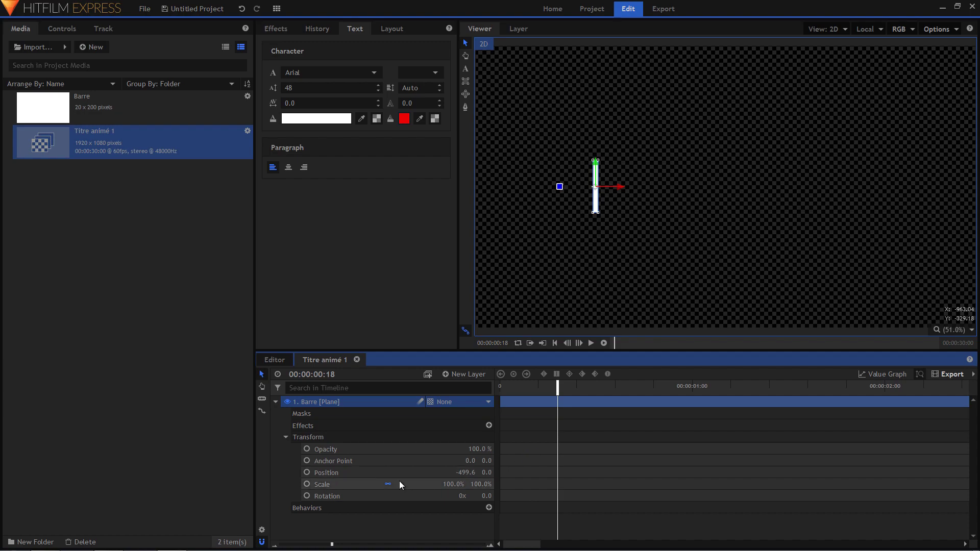
click(307, 485)
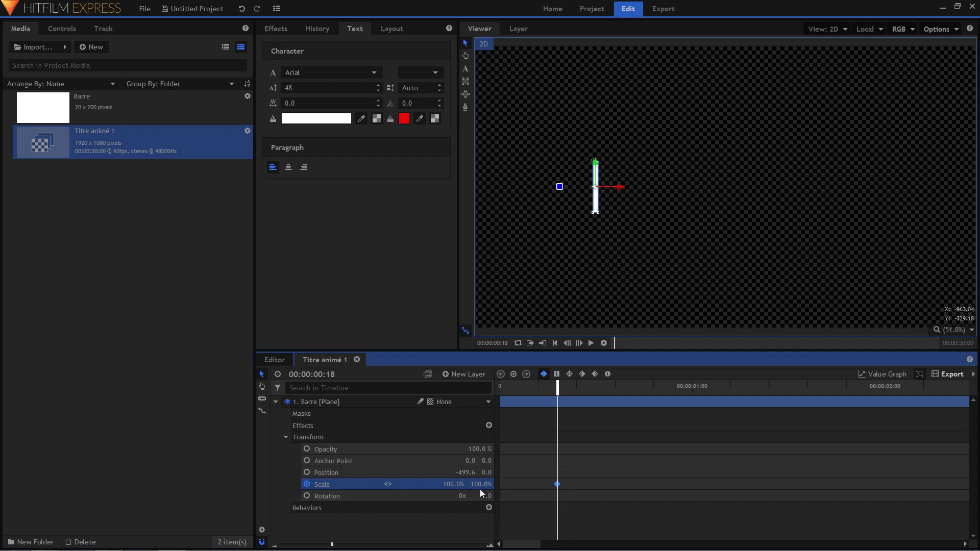
Unlink the bar's two Scale axes and set its vertical scale to 0% at the first keyframe
drag(480, 484, 493, 483)
key(ctrl+z)
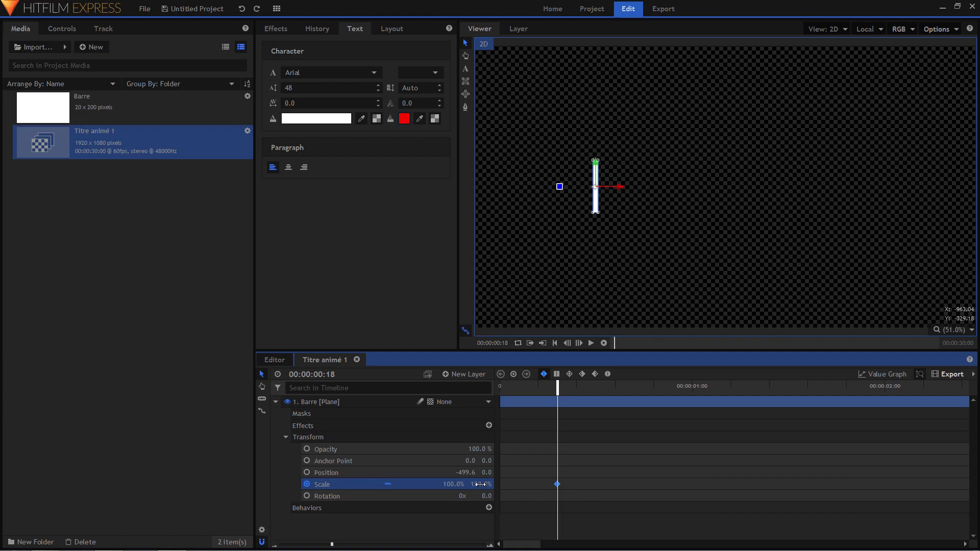
click(386, 488)
mouse_move(453, 485)
mouse_down()
mouse_move(469, 484)
mouse_move(428, 484)
mouse_move(478, 484)
mouse_move(446, 484)
mouse_move(462, 483)
mouse_up()
click(387, 483)
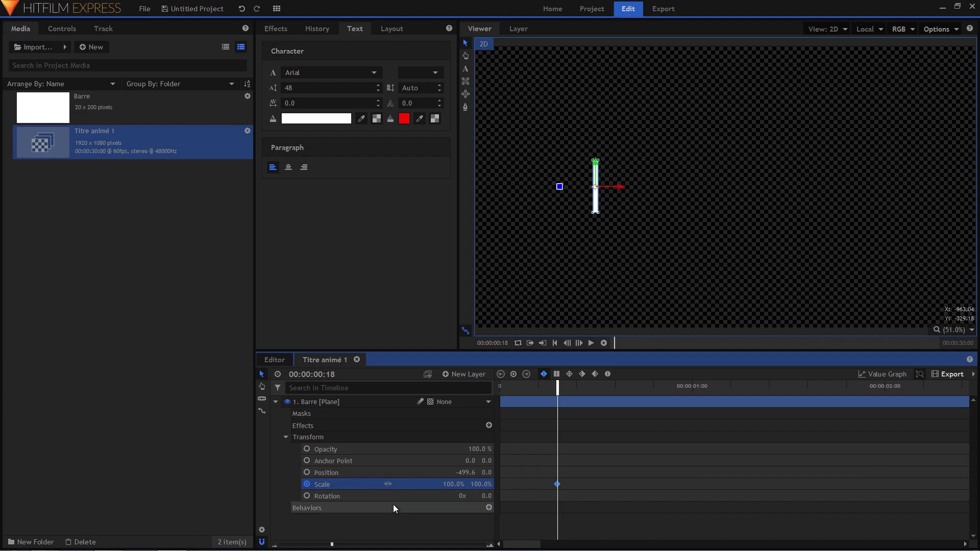
click(486, 484)
text(0)
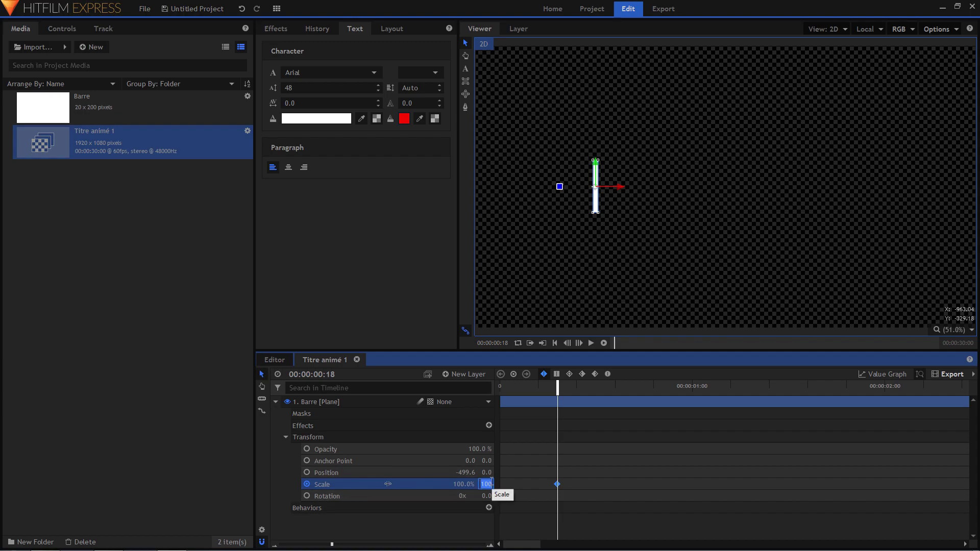
key(Return)
Set the bar's vertical scale to 100% at 00:00:00:25
drag(557, 390, 580, 397)
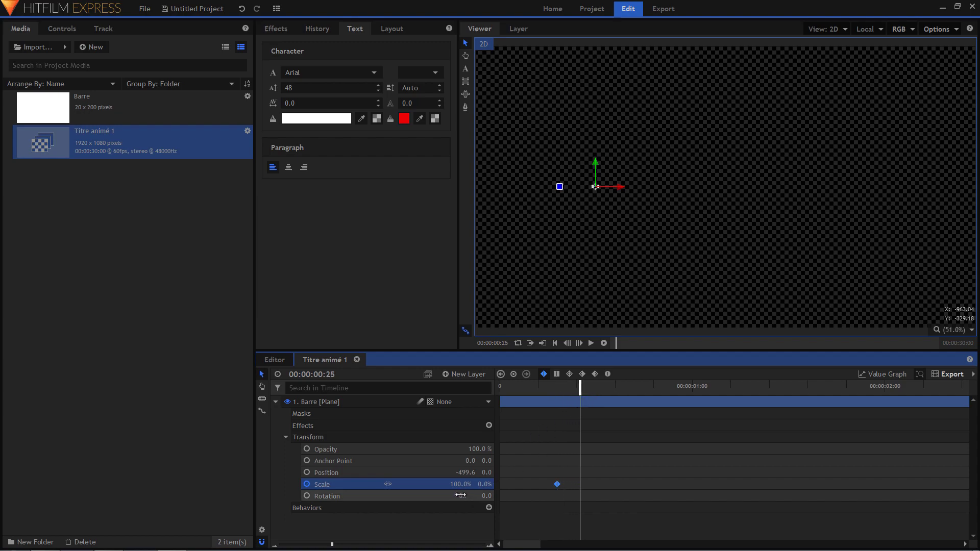
click(488, 484)
text(100)
key(Return)
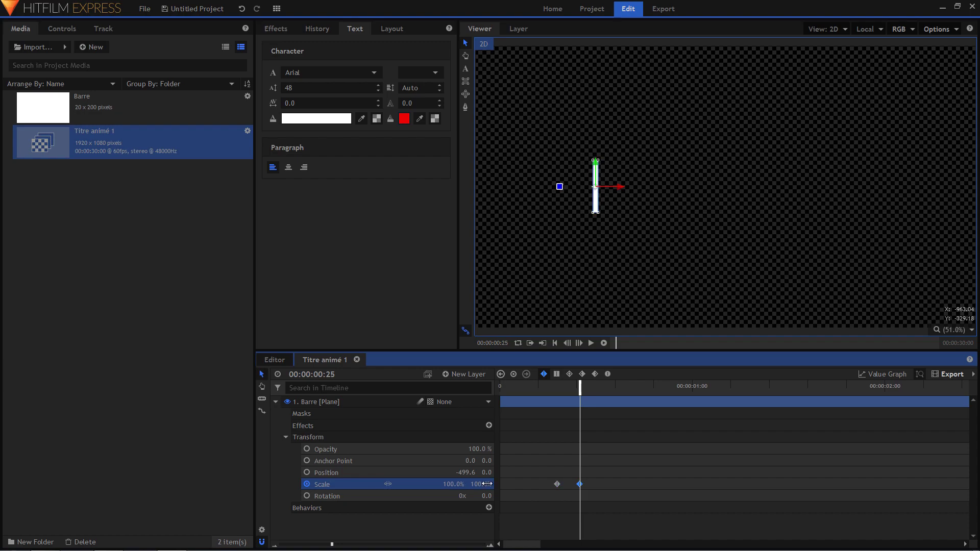
Play back the bar's Scale animation from just before its first keyframe
click(532, 389)
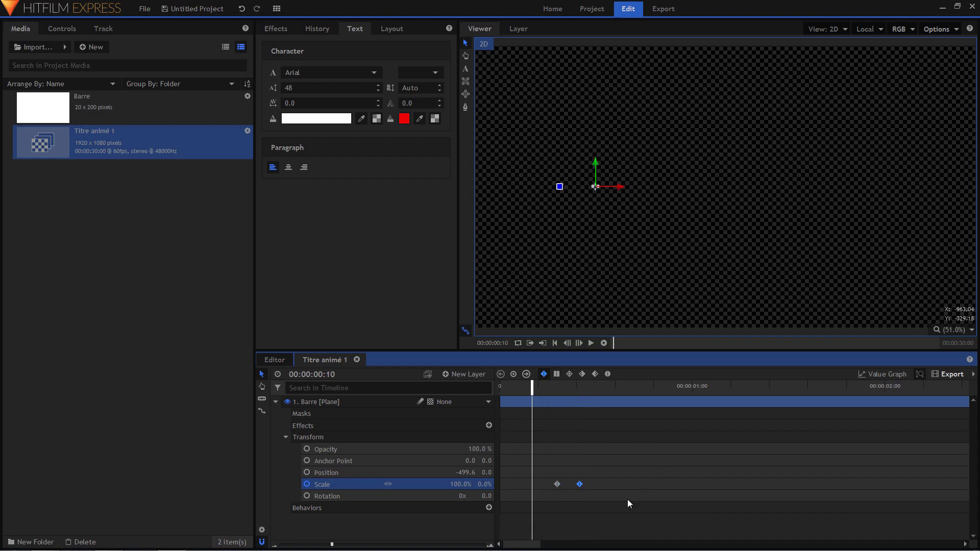
key(space)
key(space)
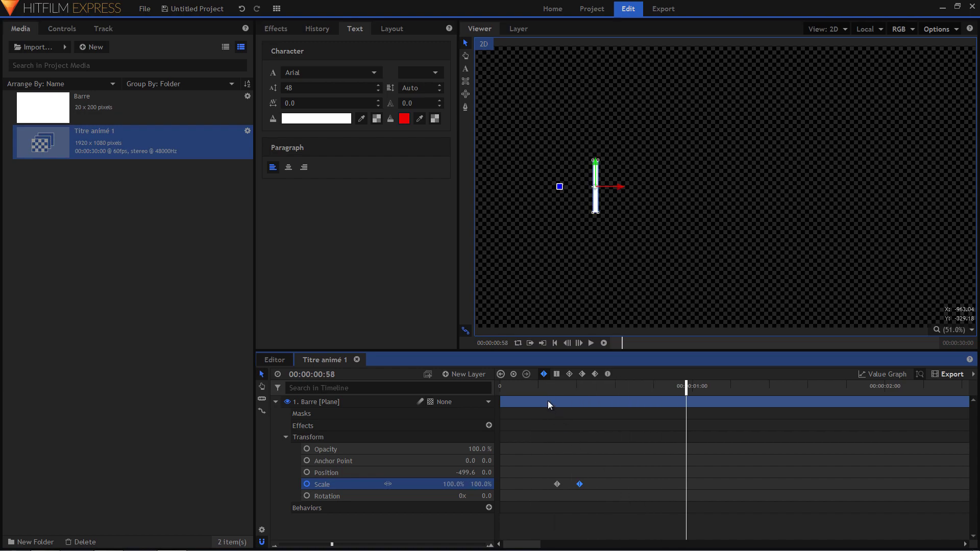
click(541, 390)
click(515, 522)
key(space)
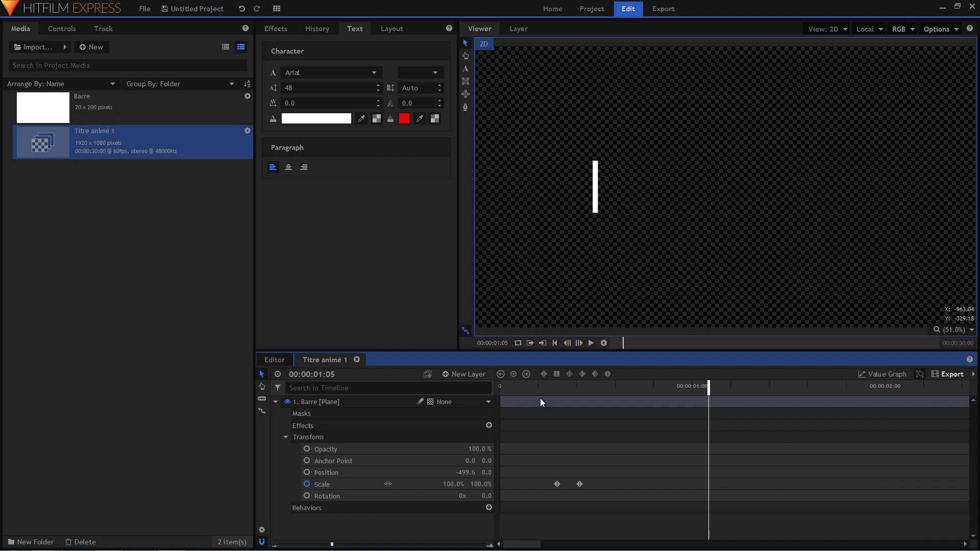
Apply smooth interpolation to both of the bar's Scale keyframes and preview the animation
drag(608, 469, 551, 495)
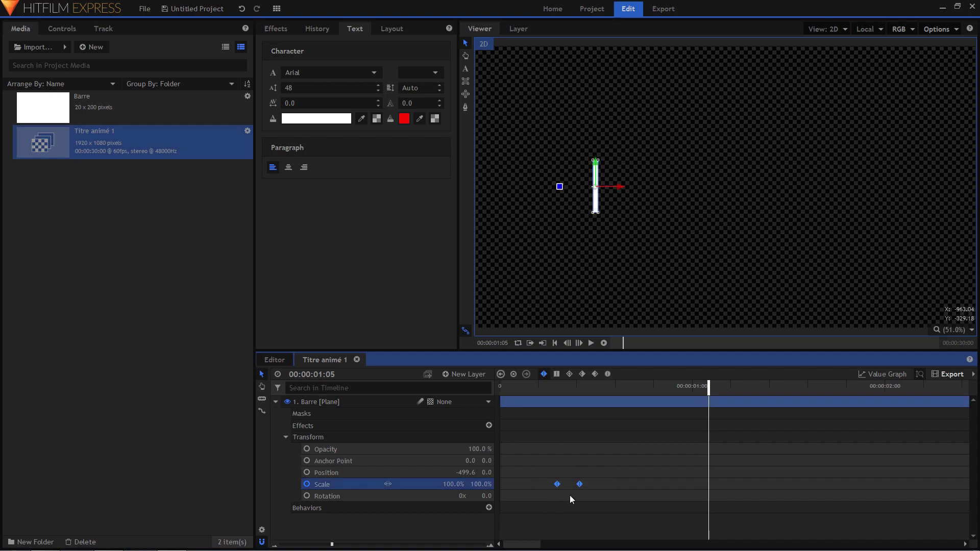
click(607, 374)
click(541, 389)
key(space)
key(space)
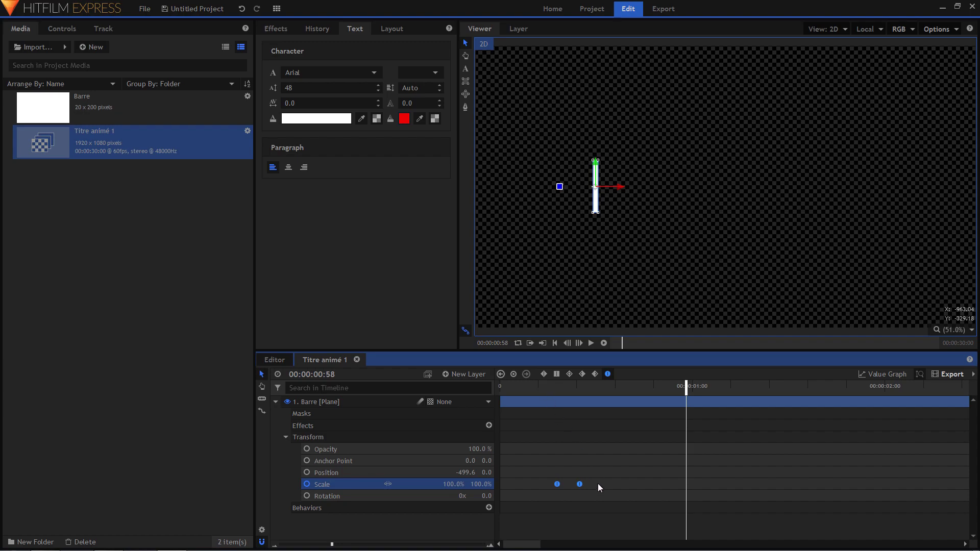
Shift the bar's second Scale keyframe slightly later in time and preview the animation
click(577, 504)
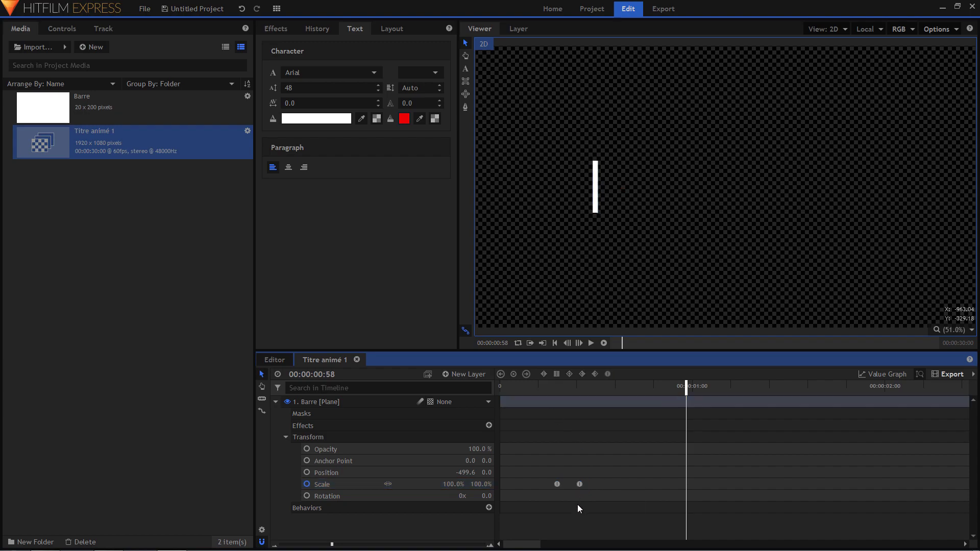
drag(580, 484, 588, 483)
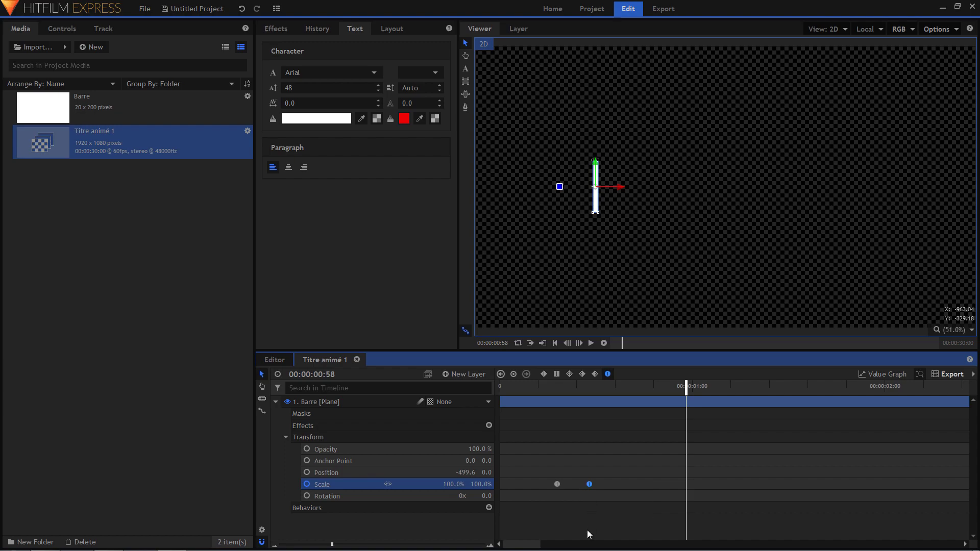
click(543, 389)
key(space)
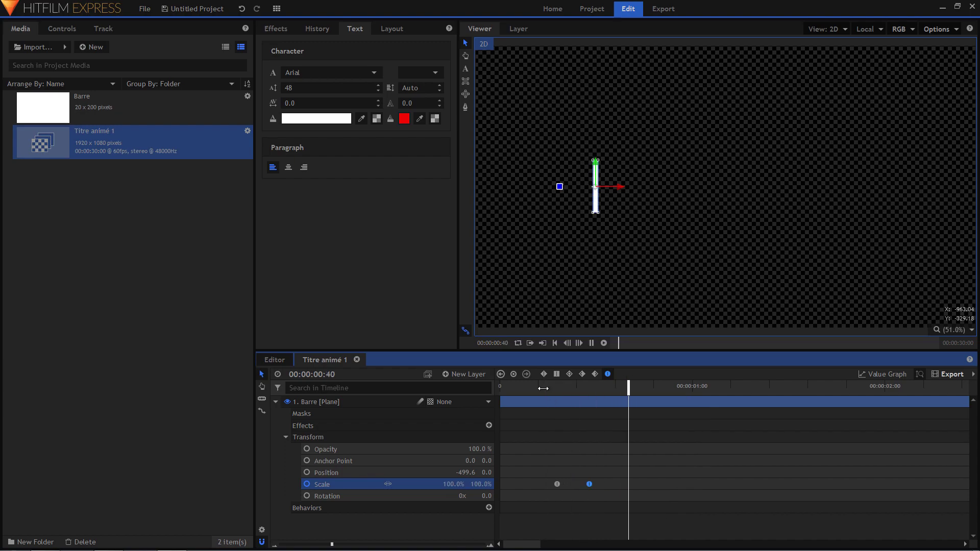
click(580, 509)
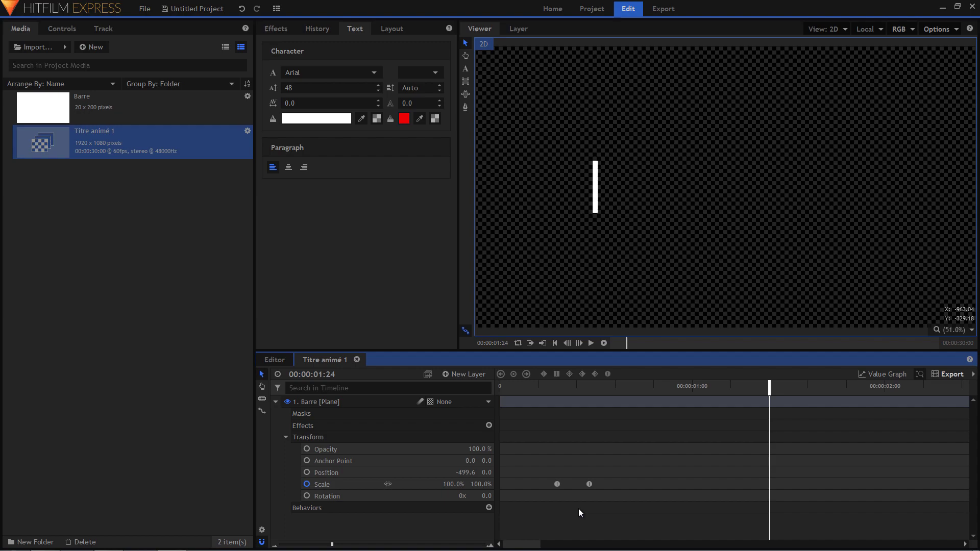
Create a new text layer 1000 pixels wide and 200 pixels high
click(459, 377)
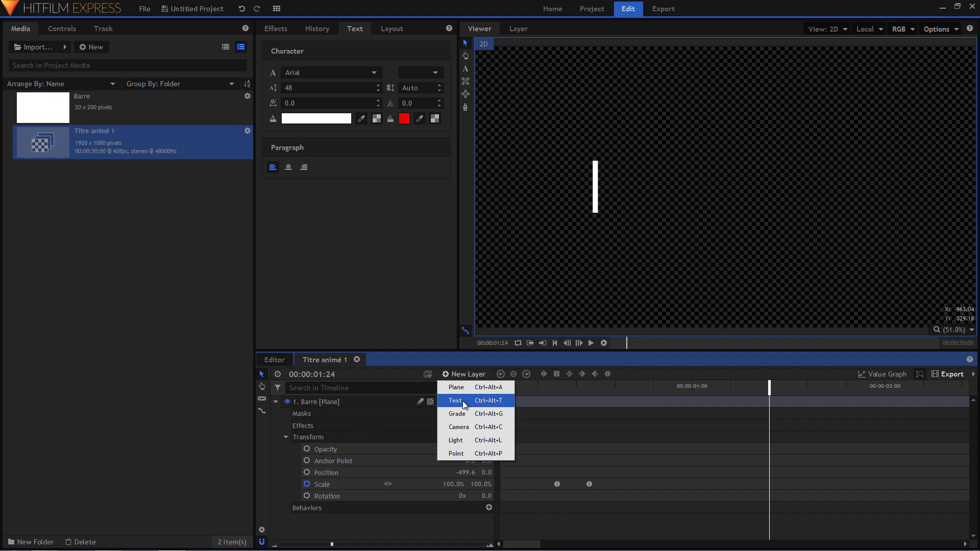
click(461, 400)
drag(486, 249, 400, 252)
text(1000)
key(Tab)
text(200)
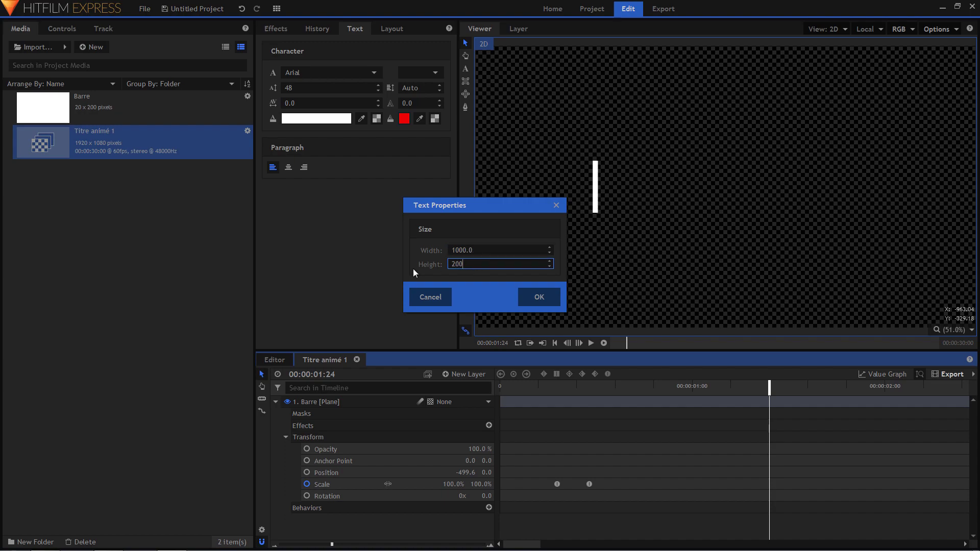
click(544, 293)
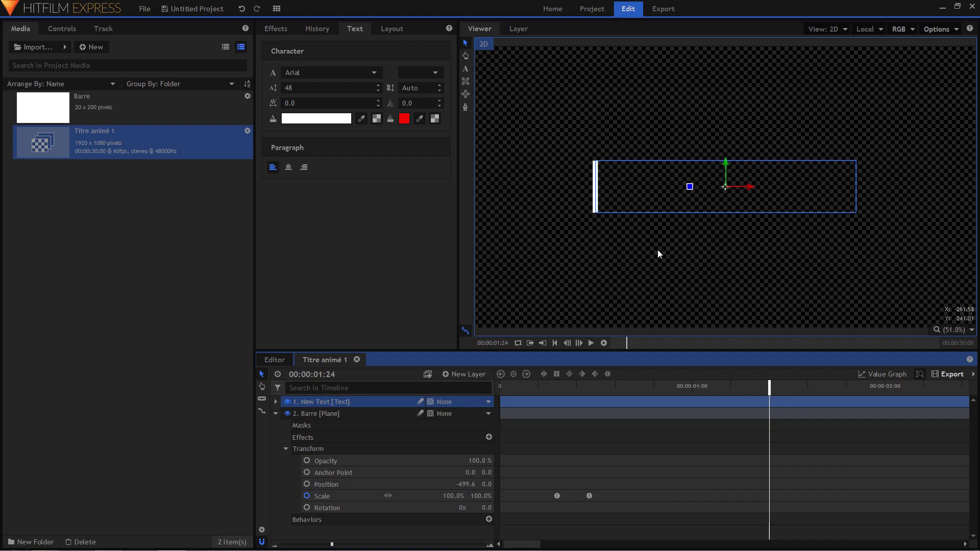
Enter the title MON TITRE in the text layer and format it in Arial Rounded MT Bold at size 169
click(465, 68)
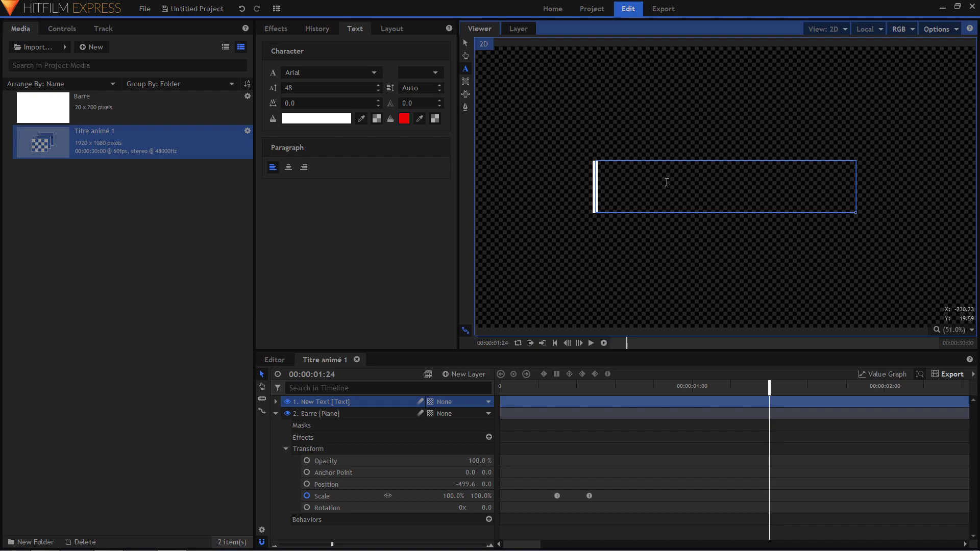
text(MON TITRIE)
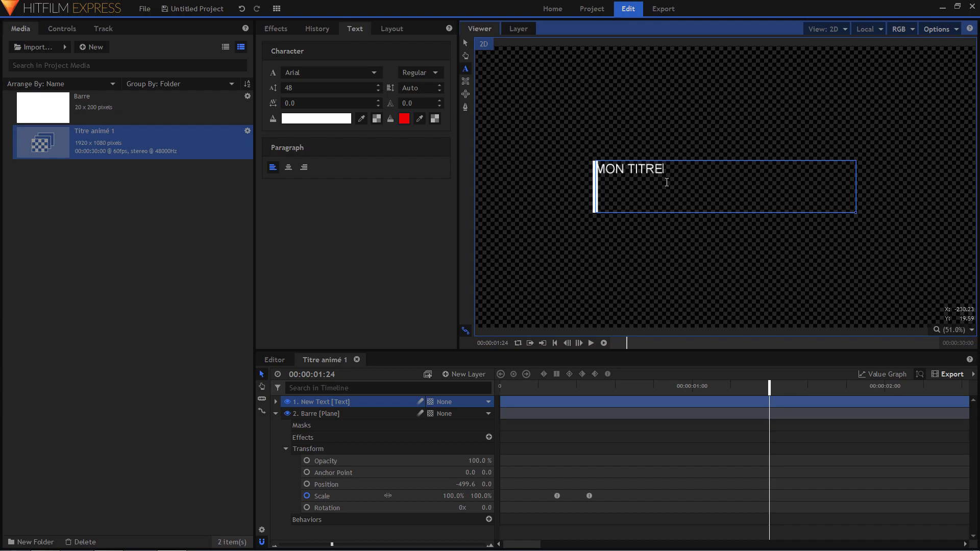
drag(664, 169, 594, 169)
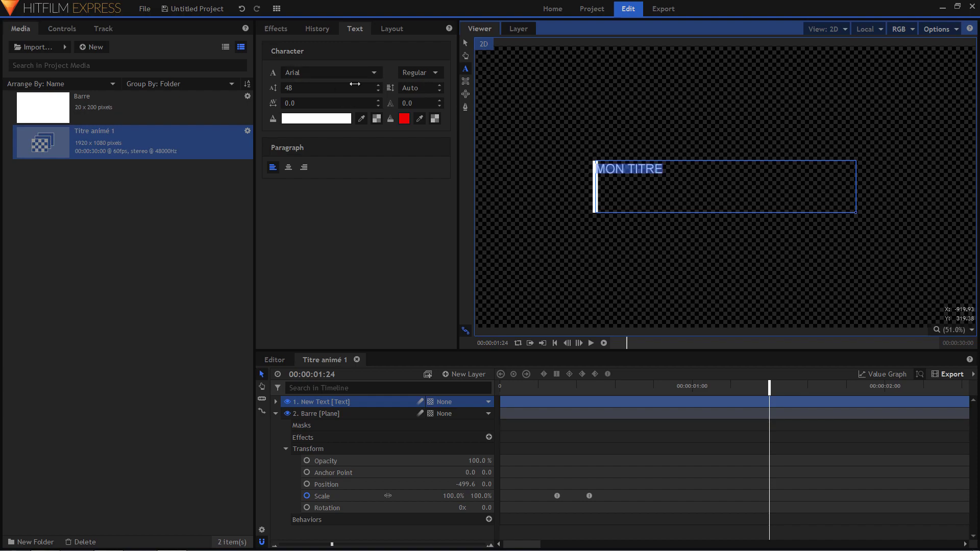
click(374, 72)
scroll(333, 179, down, 2)
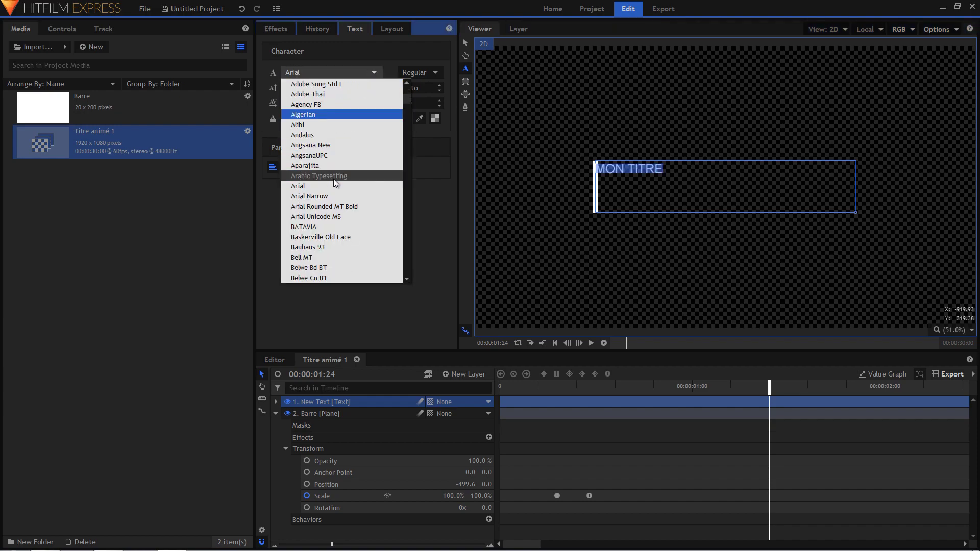
click(326, 206)
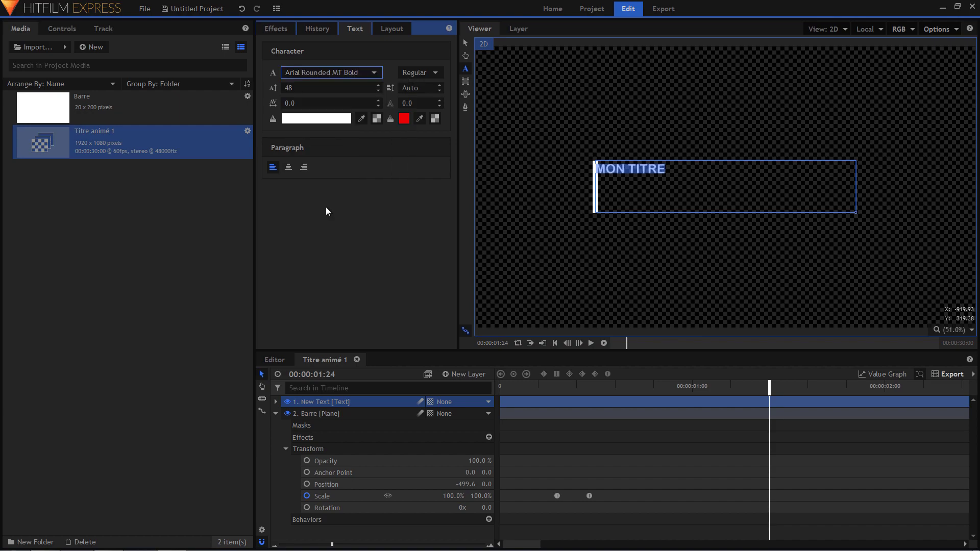
drag(297, 88, 359, 88)
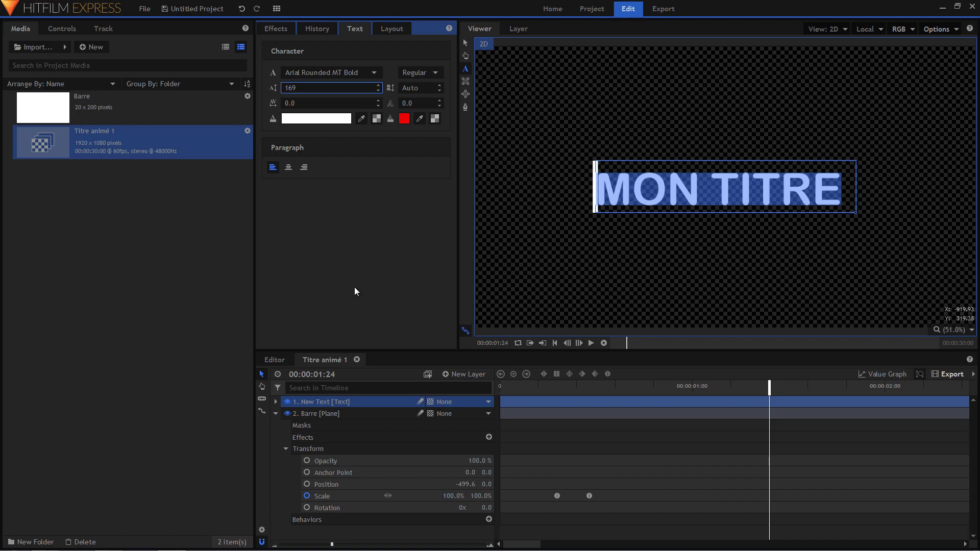
Set the text layer's Position to 33.0, 14.0 so the title sits just beside the bar
click(275, 402)
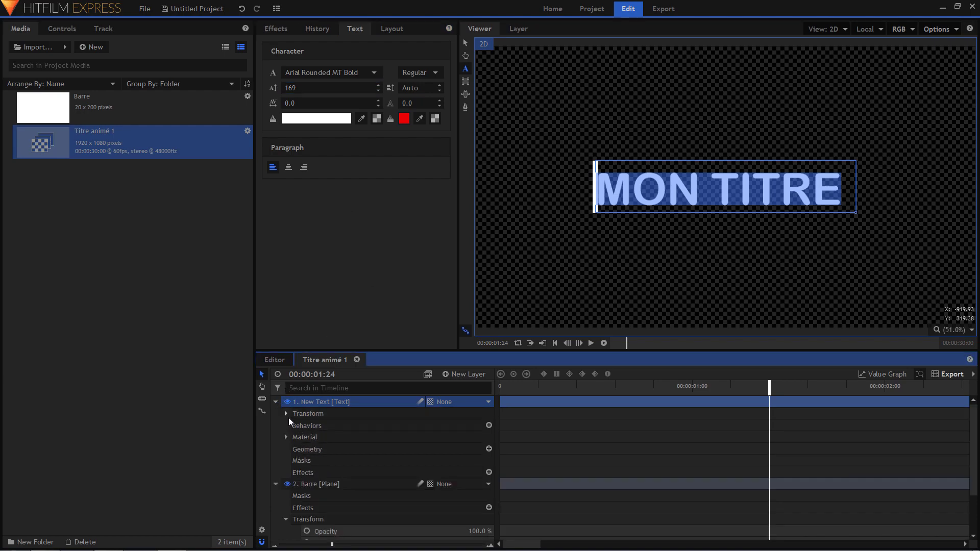
click(286, 414)
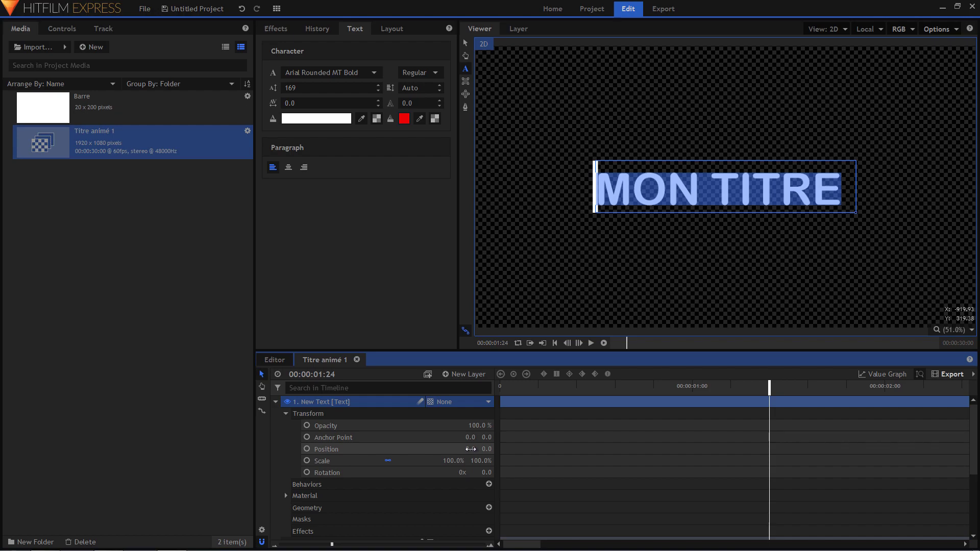
drag(470, 449, 487, 449)
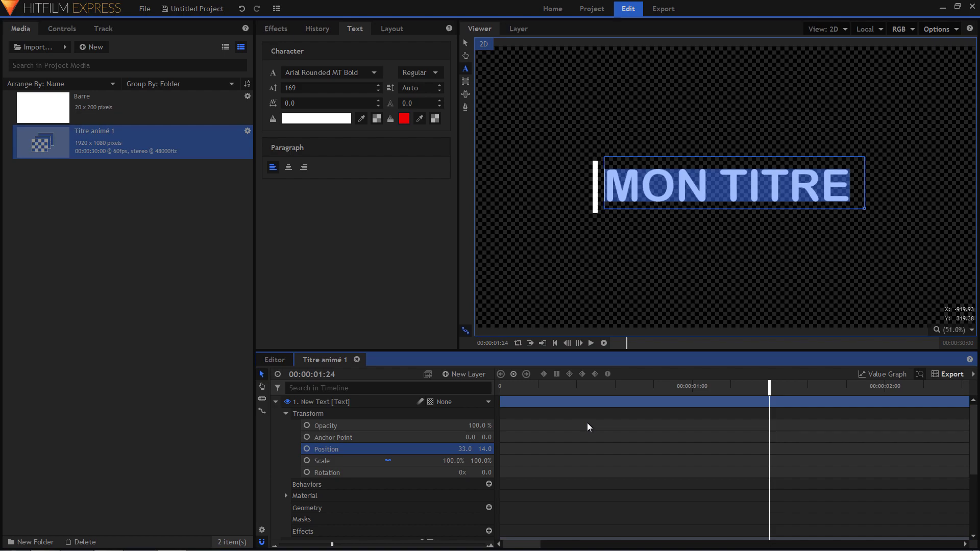
Add a Position keyframe to the text layer at 00:00:00:51 with its horizontal position set to -998
scroll(587, 422, down, 3)
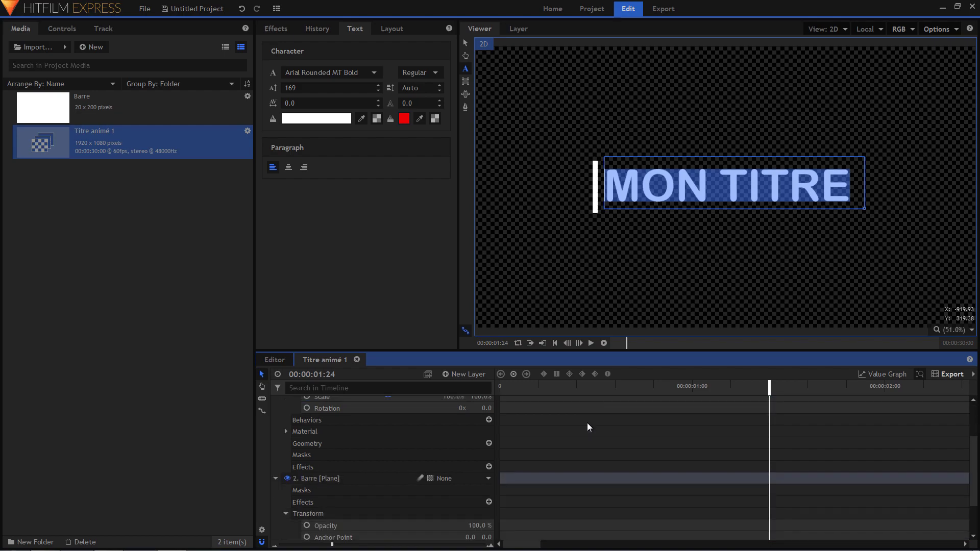
click(538, 389)
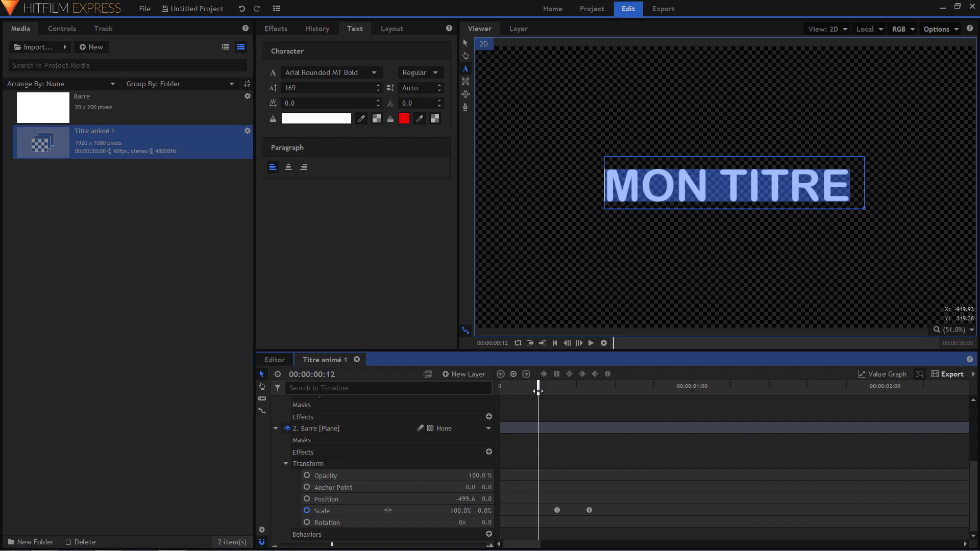
drag(537, 391, 663, 388)
scroll(670, 417, up, 5)
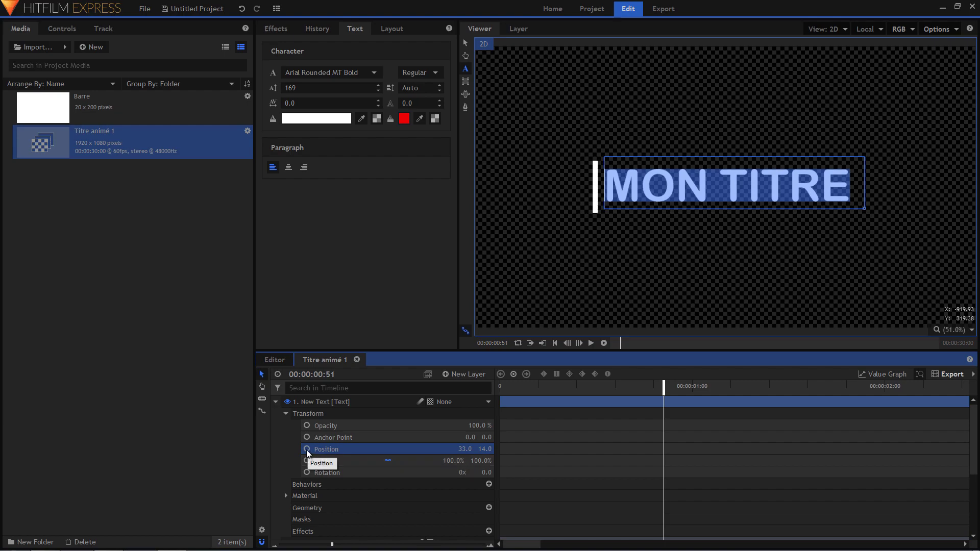
click(307, 449)
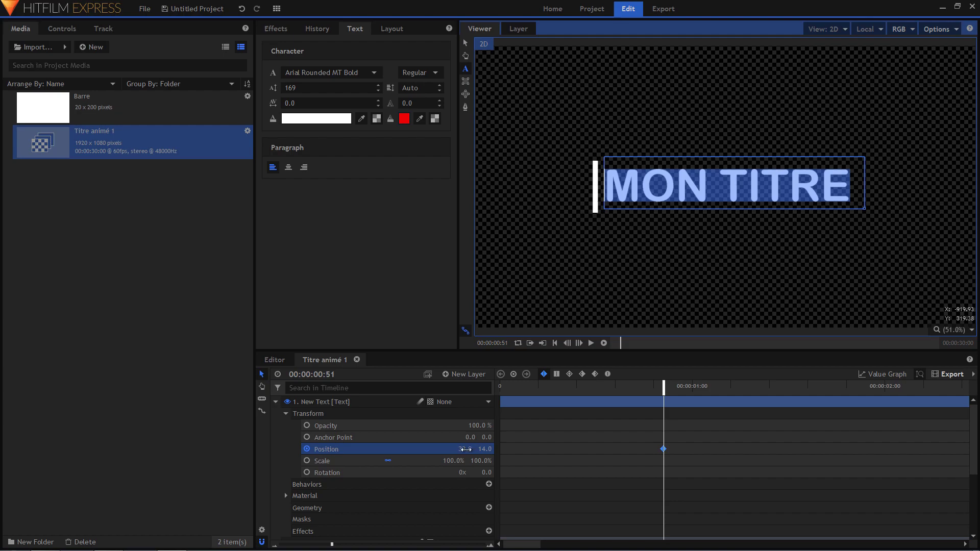
drag(465, 450, 196, 449)
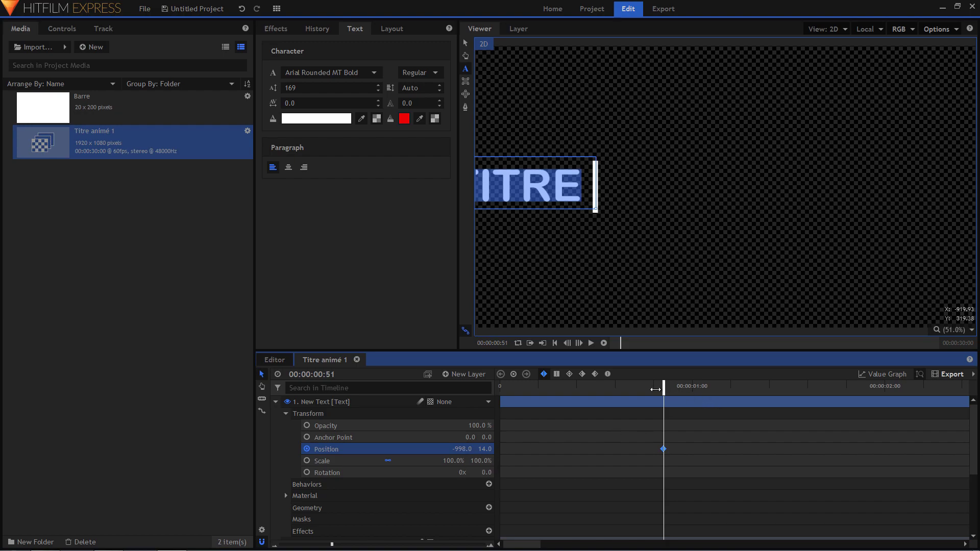
Set the text's horizontal position to 33 at 00:00:01:09 and apply smooth interpolation to both Position keyframes
drag(663, 387, 721, 392)
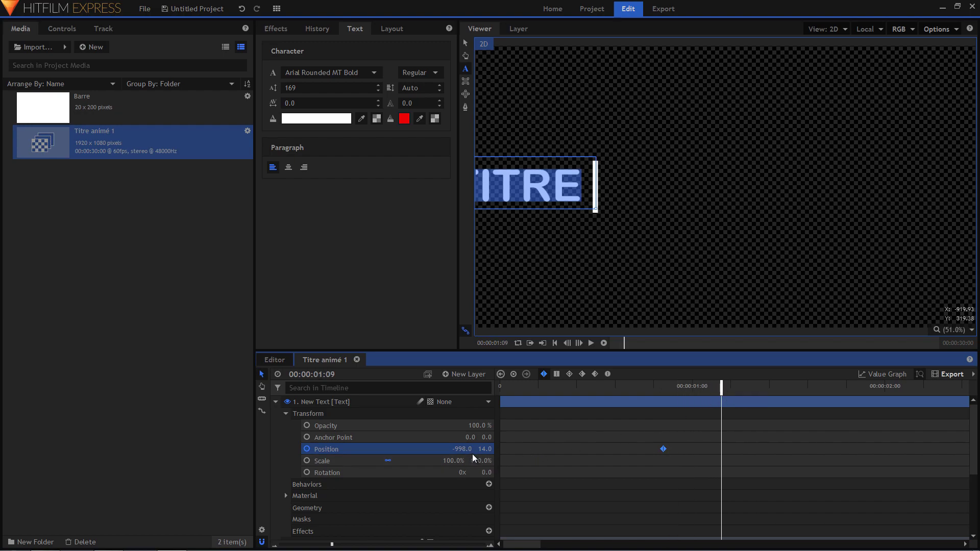
drag(464, 449, 727, 450)
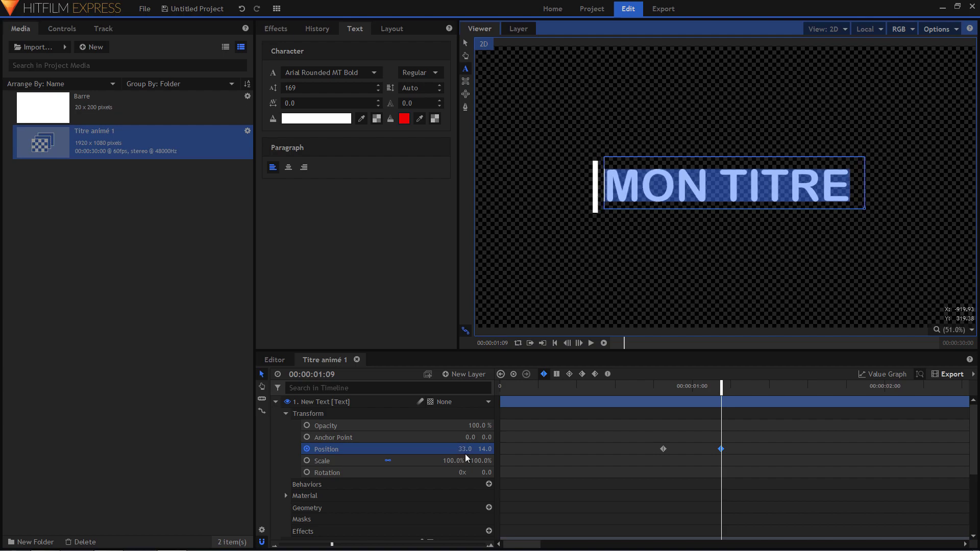
drag(759, 438, 646, 472)
click(608, 374)
Play back the text's Position animation from 00:00:00:35
click(613, 388)
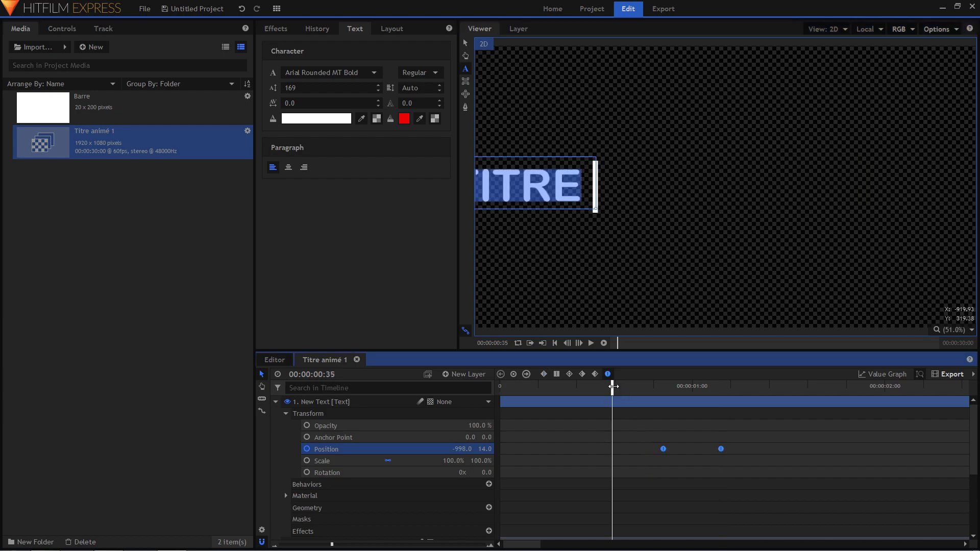
key(space)
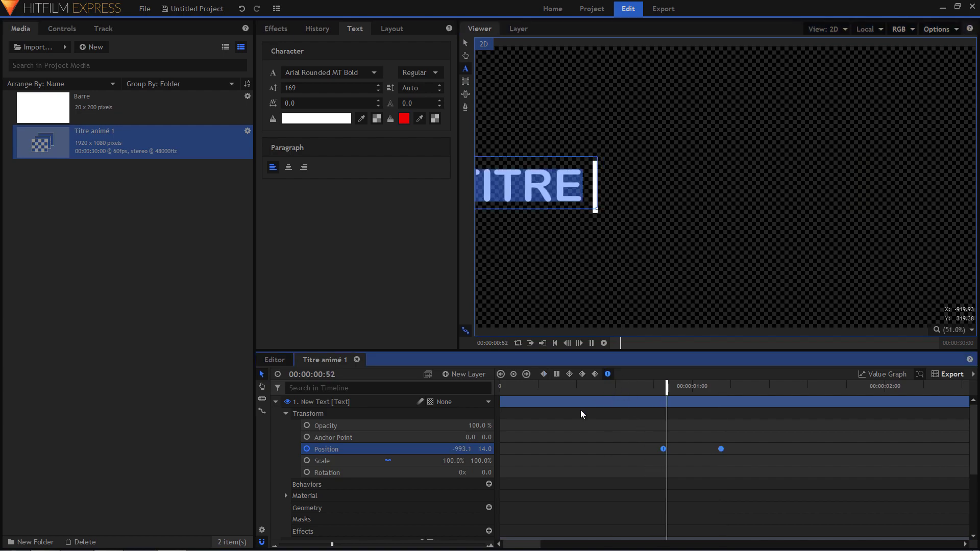
key(space)
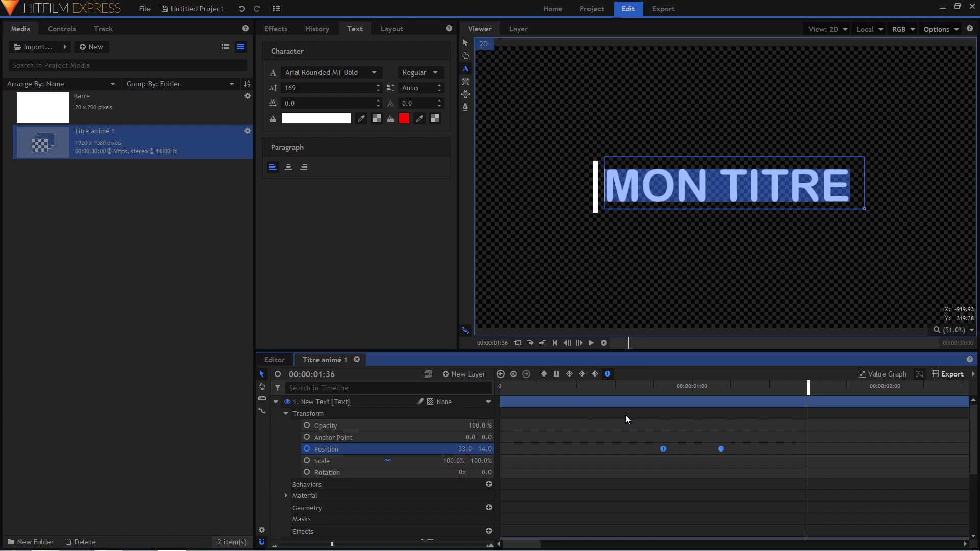
At 00:00:00:51, draw a rectangular mask on the text layer, starting at the bar's right edge and covering the title's final area
click(663, 388)
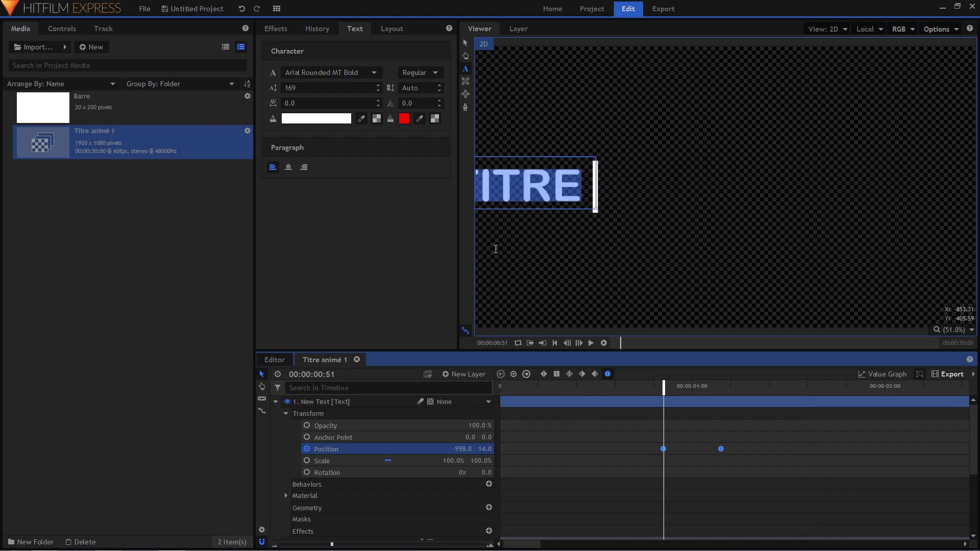
click(465, 82)
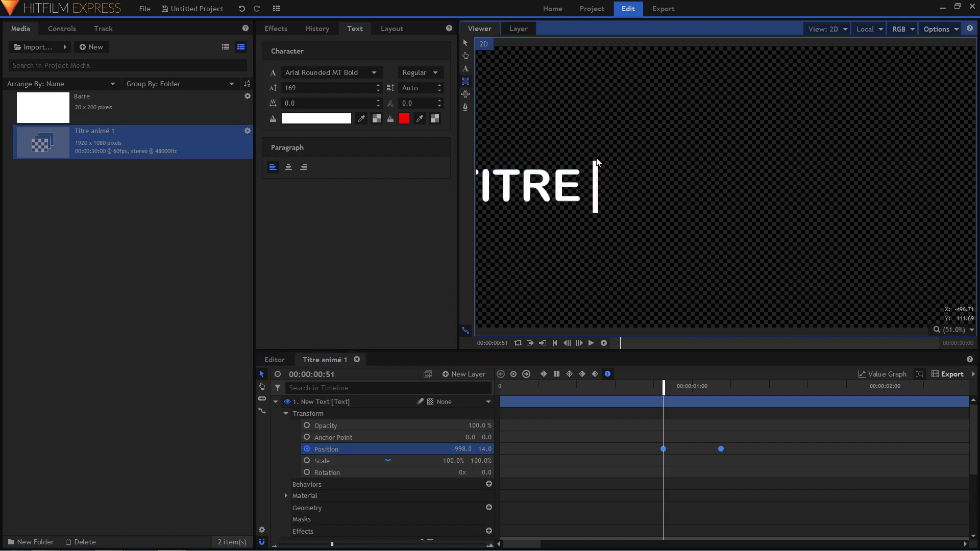
drag(598, 160, 916, 223)
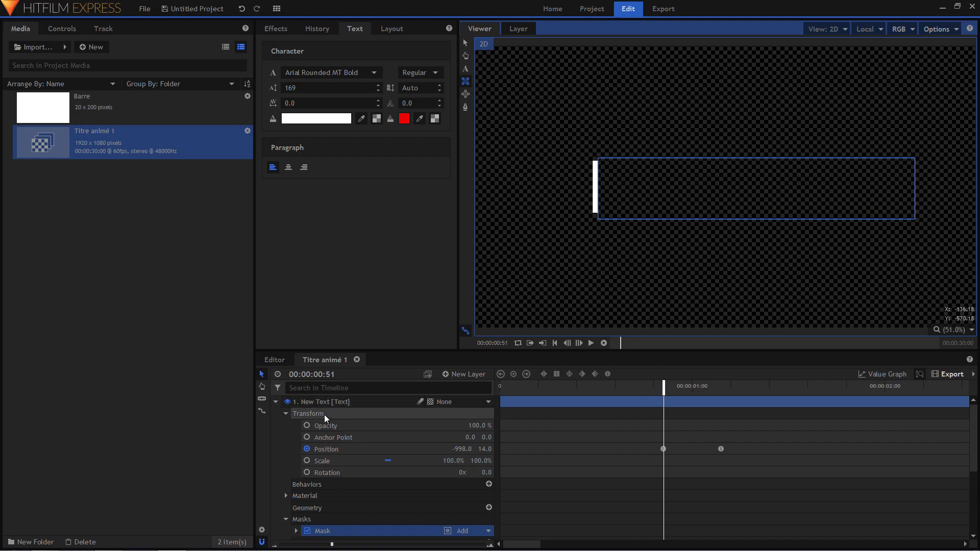
Enable keyframing for the mask's Position at 00:00:01:09, aligned with the text's second Position keyframe
drag(664, 386, 721, 387)
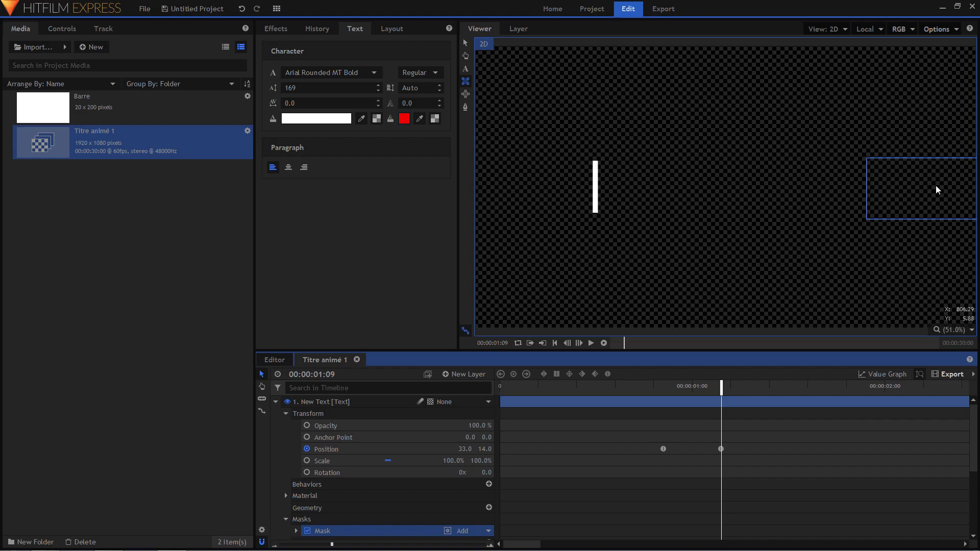
scroll(358, 466, down, 3)
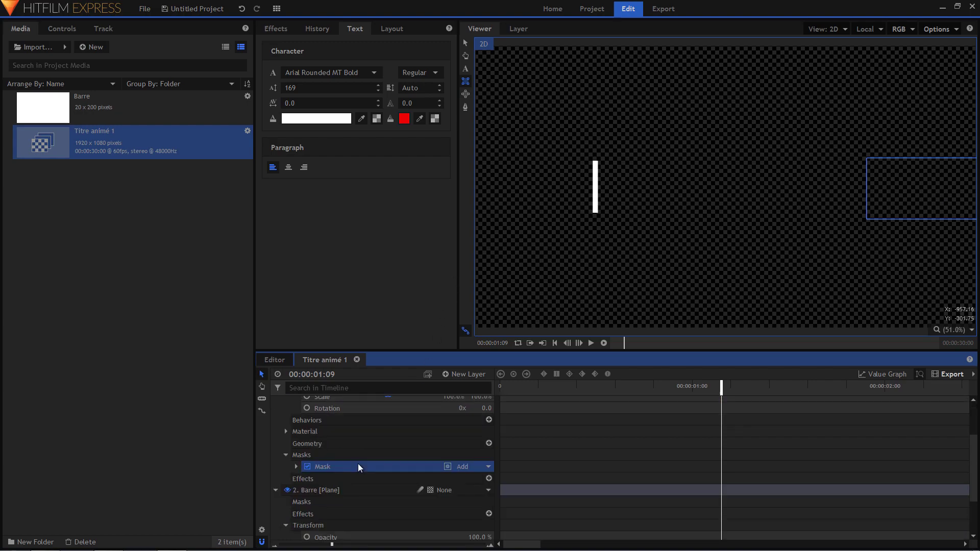
click(296, 466)
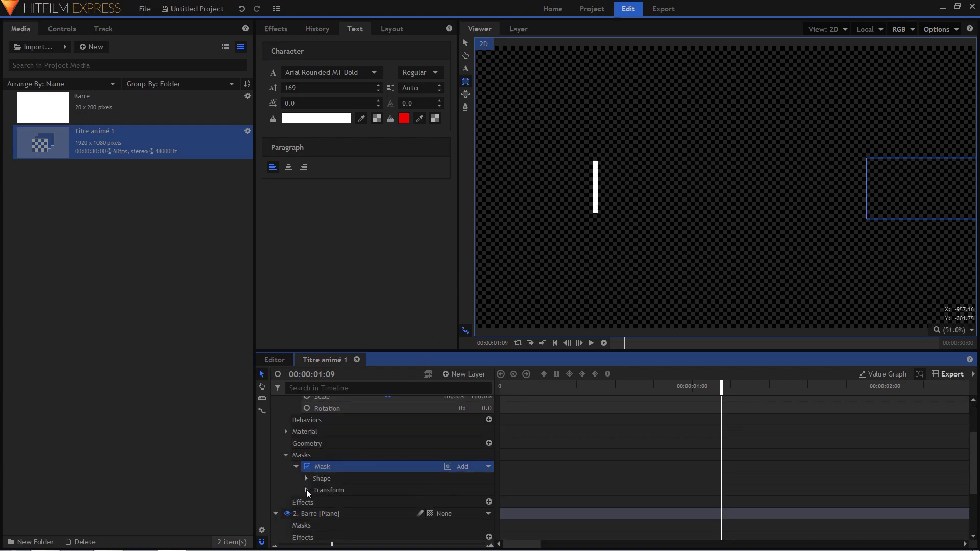
click(306, 489)
scroll(351, 516, down, 2)
scroll(350, 516, down, 2)
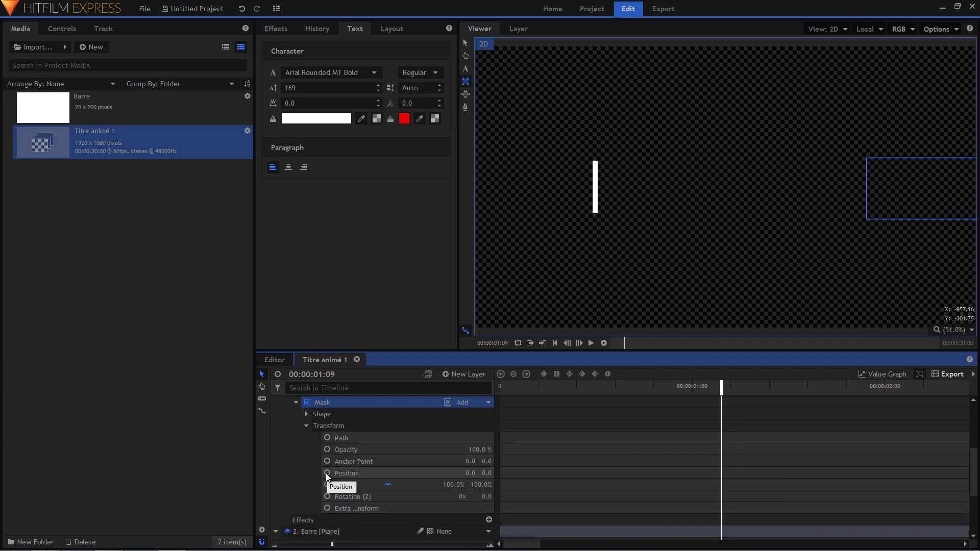
click(327, 473)
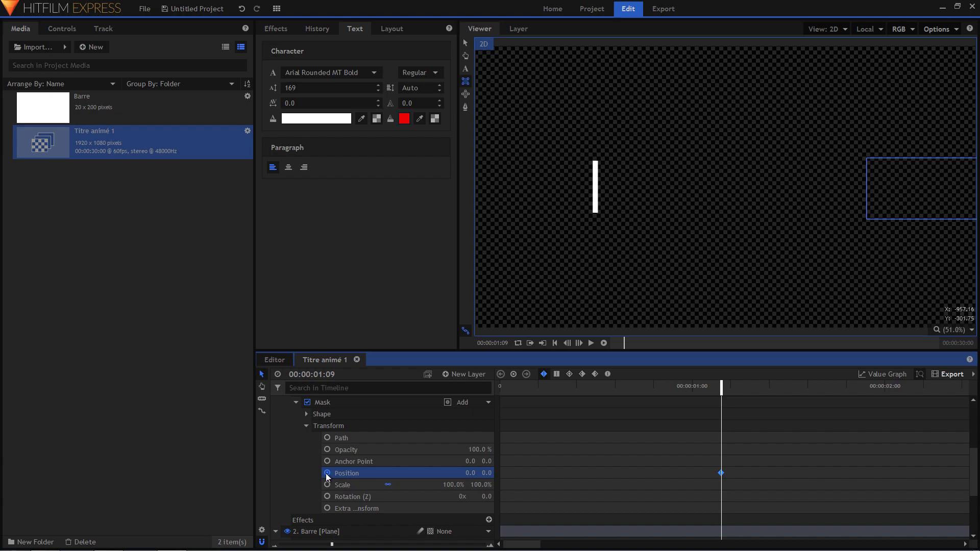
Add a mask Position keyframe at 00:00:00:51 and set the mask's horizontal position to -1034 at 00:00:01:09
scroll(662, 455, up, 7)
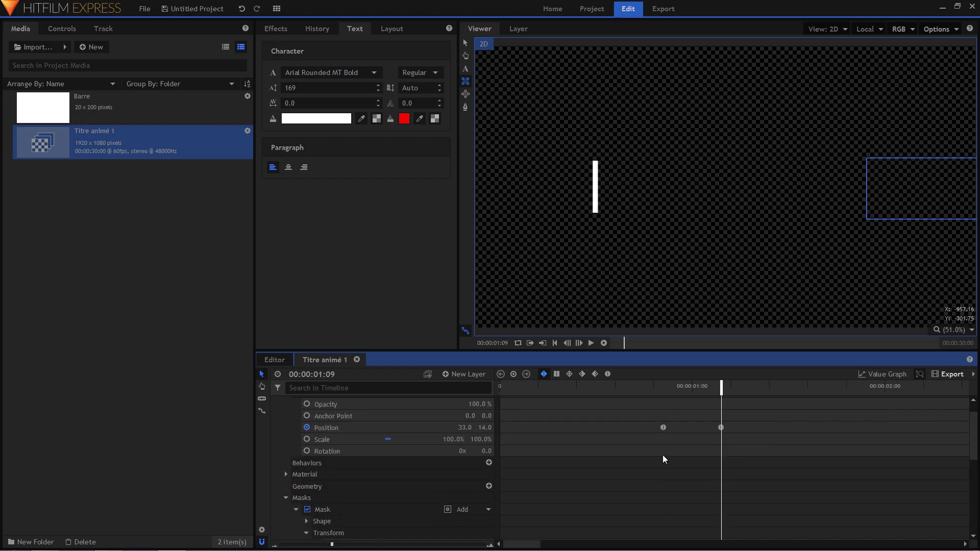
drag(717, 383, 661, 392)
scroll(623, 447, down, 7)
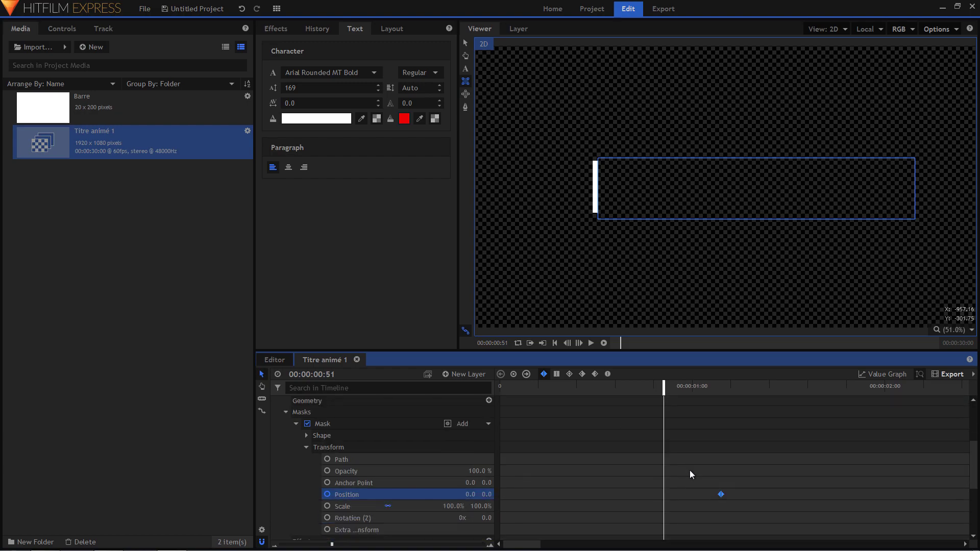
click(513, 375)
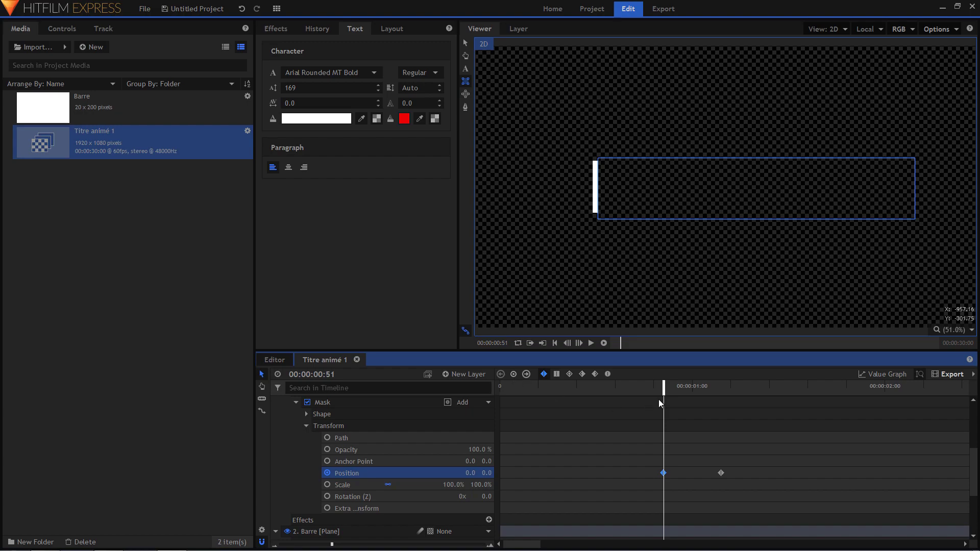
drag(663, 386, 722, 389)
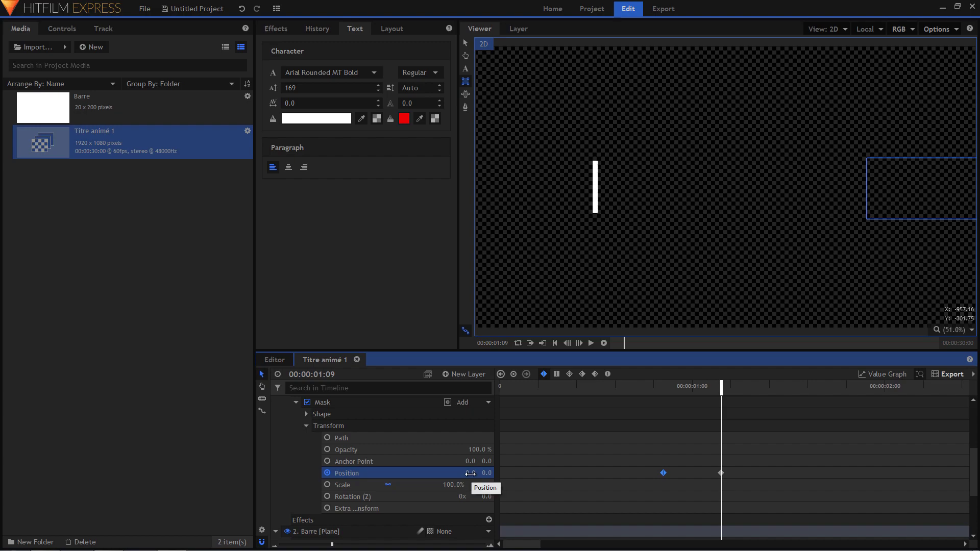
drag(470, 474, 424, 474)
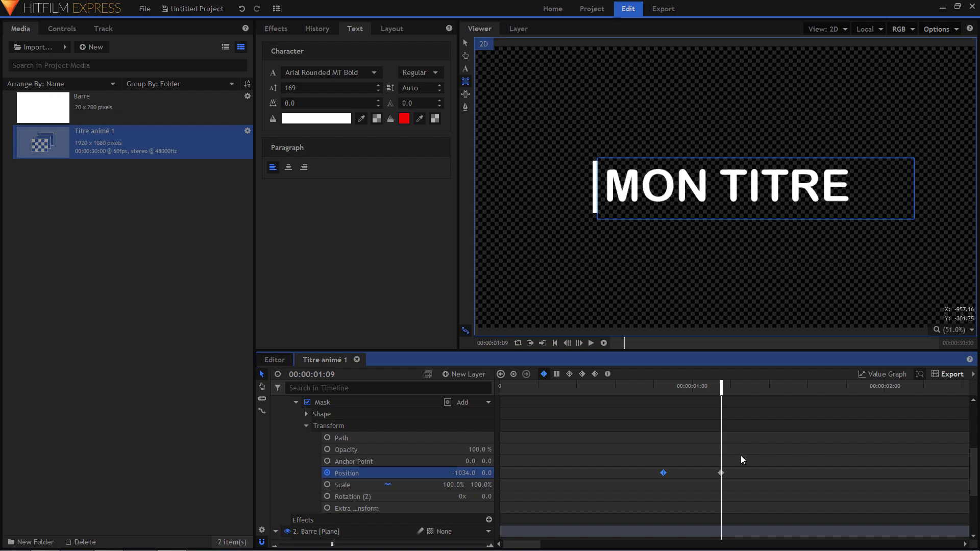
Apply Manual Bezier interpolation to both mask Position keyframes, matching the text's Position keyframes
scroll(706, 489, up, 6)
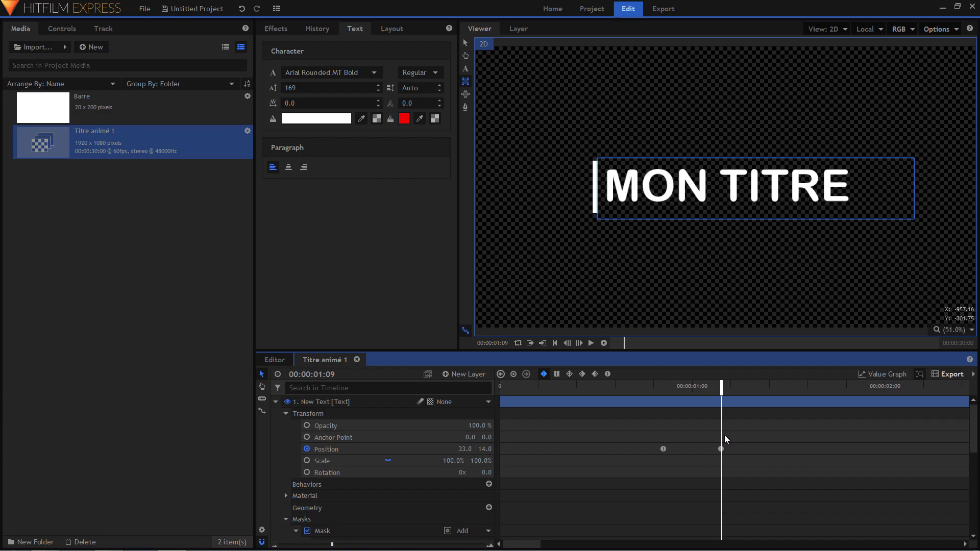
scroll(724, 435, down, 5)
drag(746, 477, 658, 499)
click(607, 375)
scroll(686, 464, up, 3)
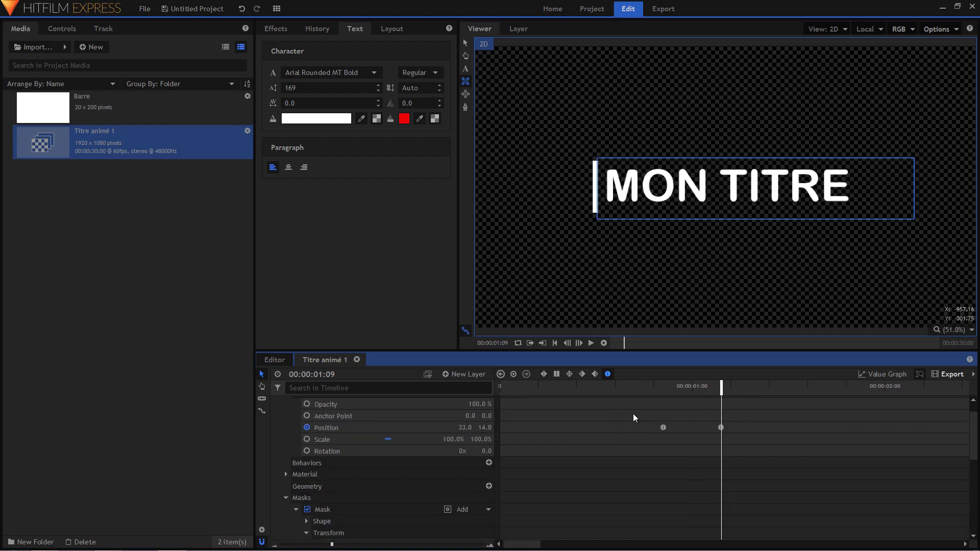
scroll(640, 431, down, 7)
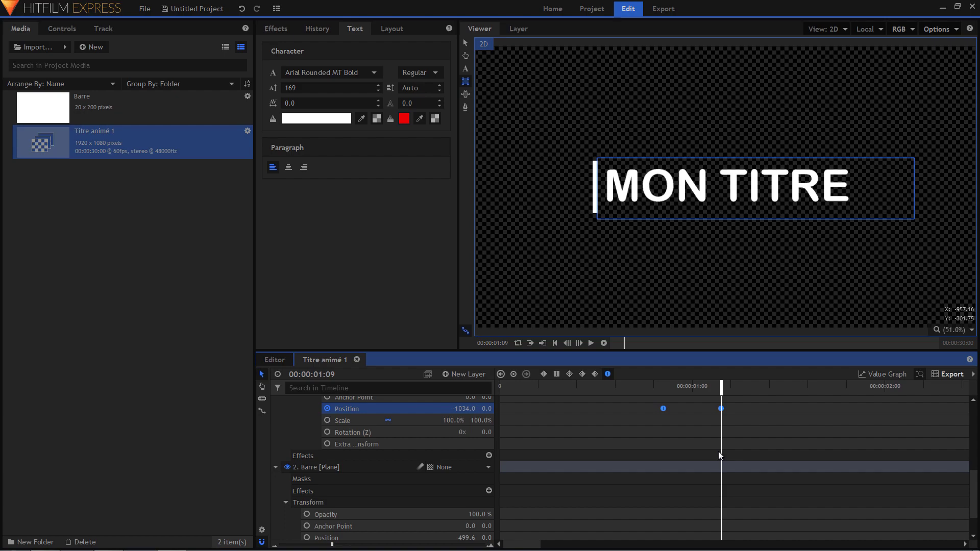
Play back the masked title's slide-in animation and continue to 00:00:02:26
click(632, 386)
key(space)
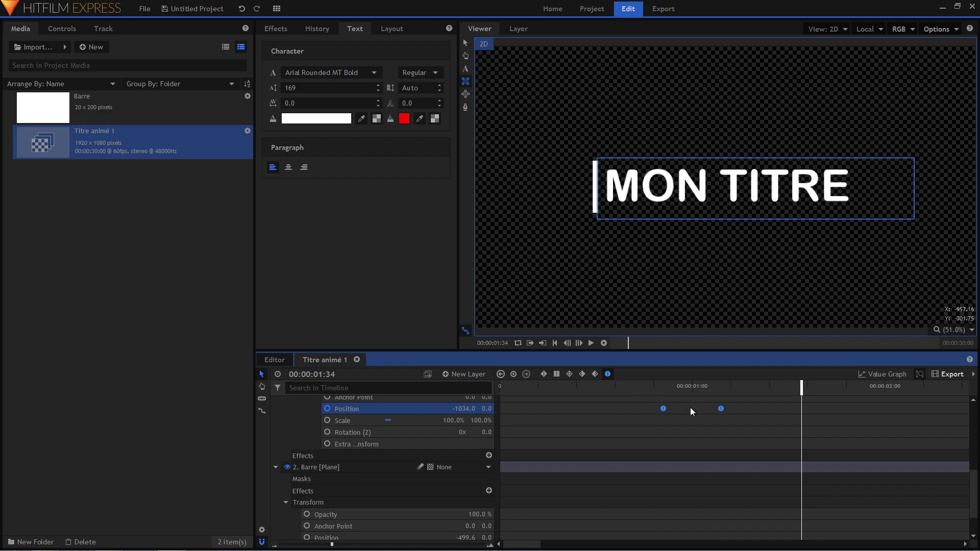
scroll(723, 426, down, 1)
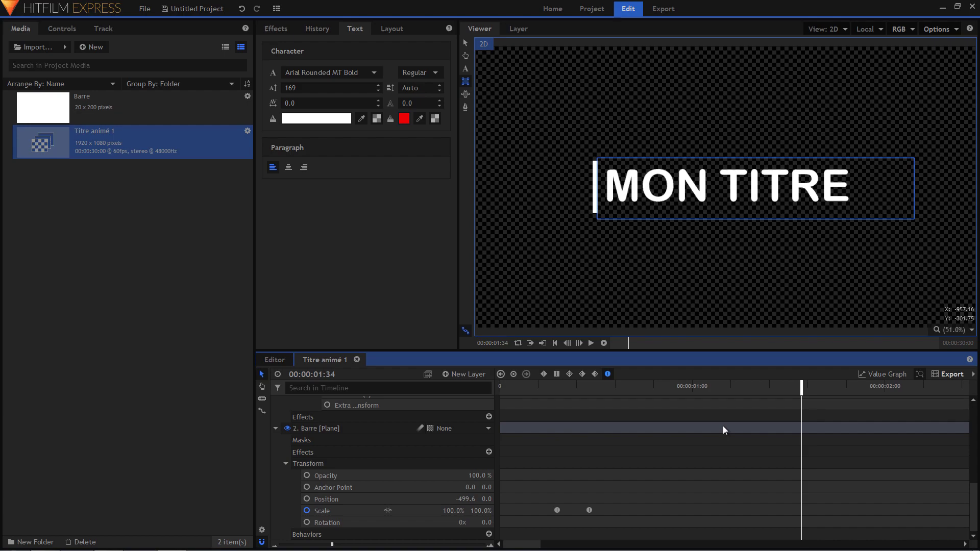
key(space)
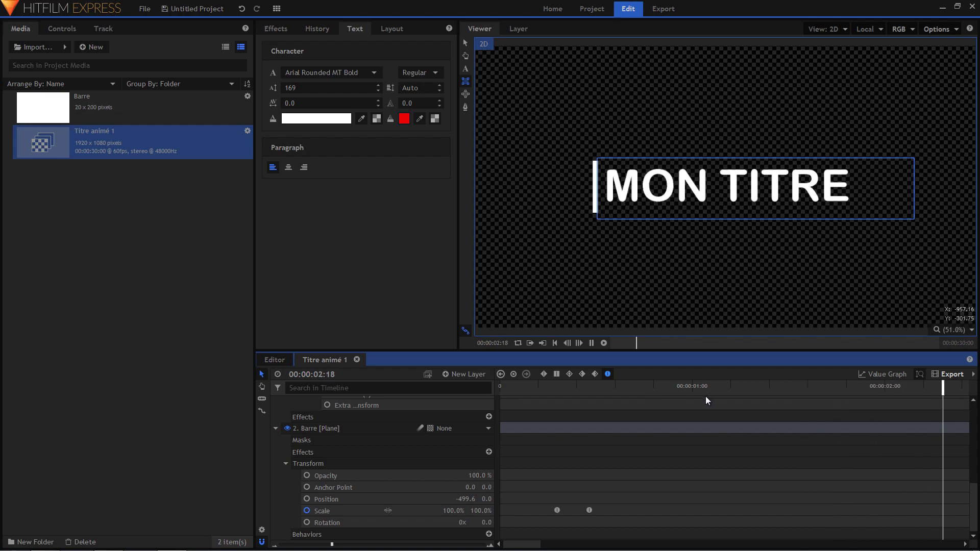
Enable keyframing for the bar's Position at 00:00:02:26 and set its horizontal position to 530.3 at 00:00:02:44
drag(563, 545, 515, 550)
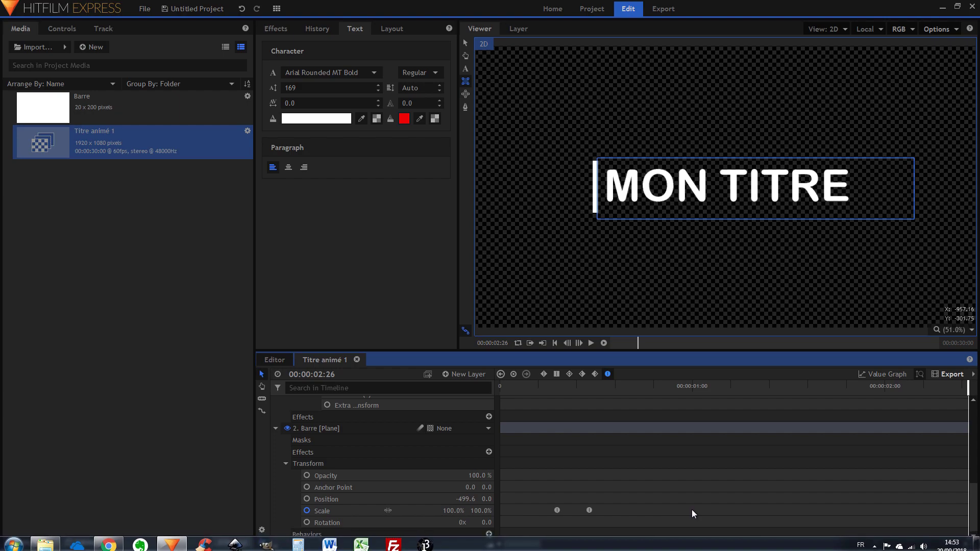
drag(525, 544, 541, 547)
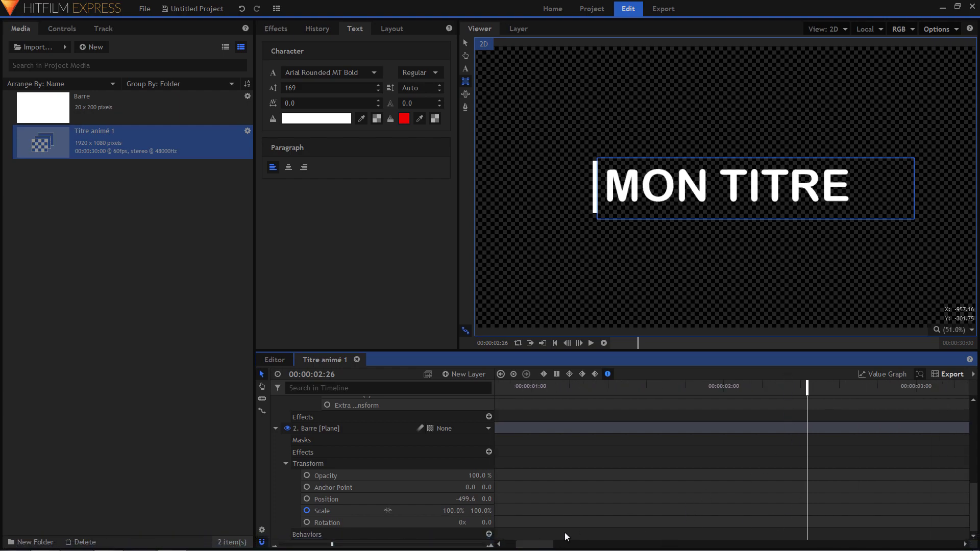
click(307, 499)
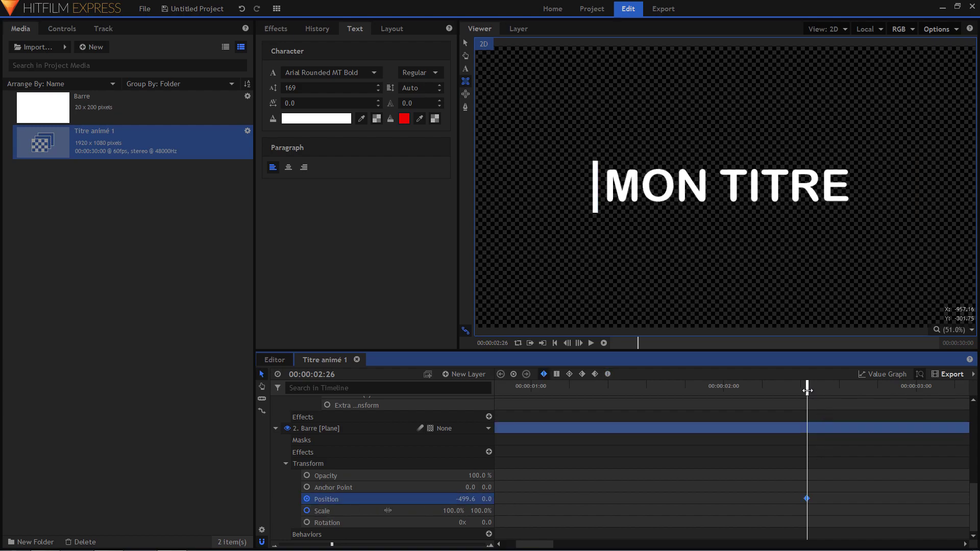
drag(806, 390, 864, 390)
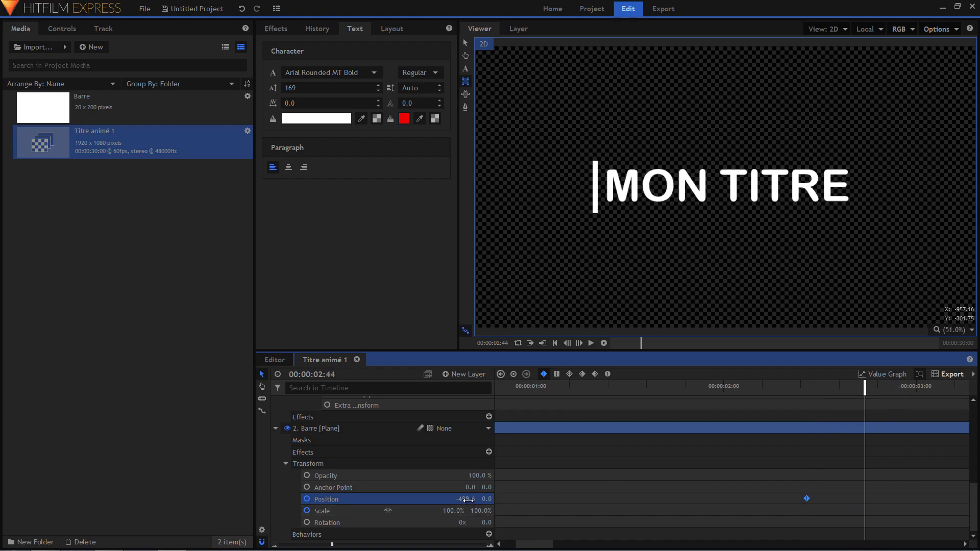
drag(468, 500, 556, 500)
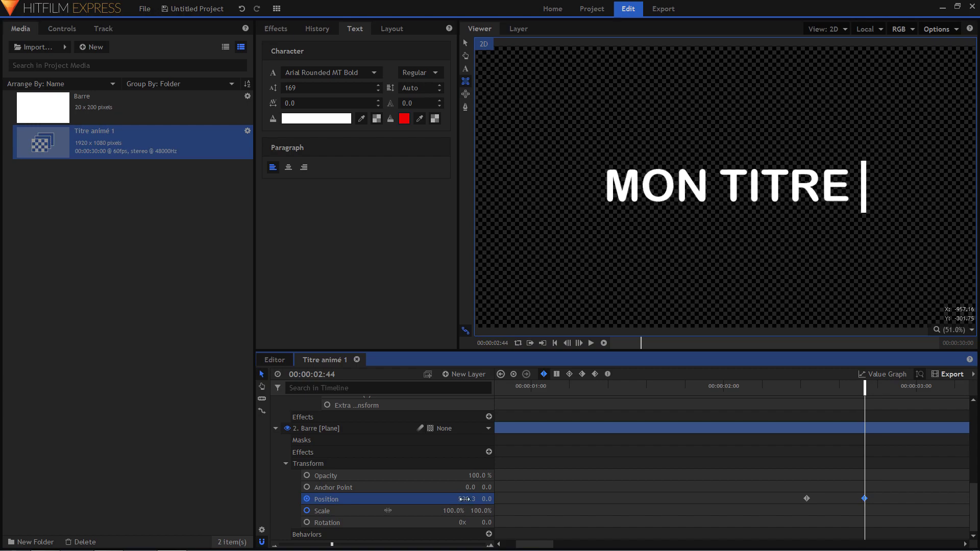
Apply Manual Bezier interpolation to both bar Position keyframes and play back the bar's move from 00:00:02:11
drag(798, 476, 907, 518)
click(607, 374)
click(760, 387)
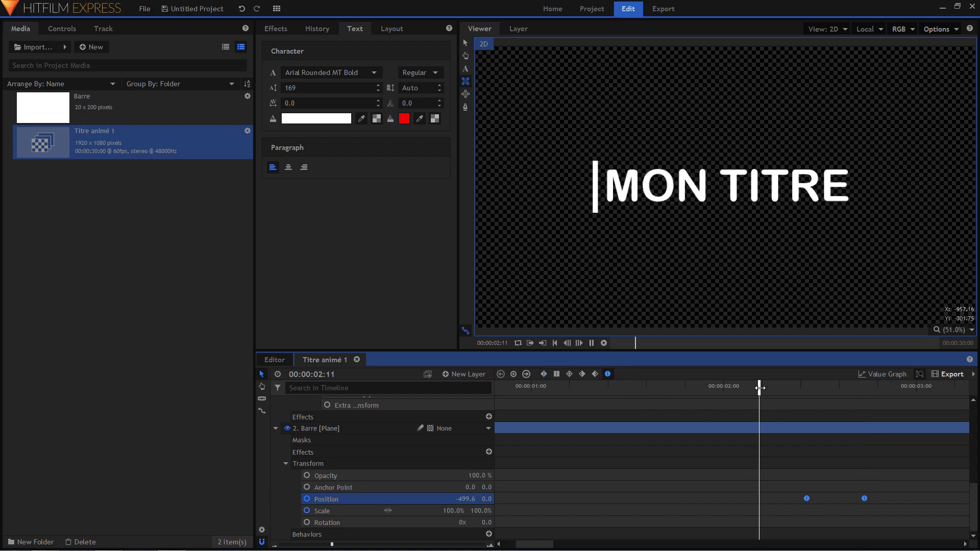
key(space)
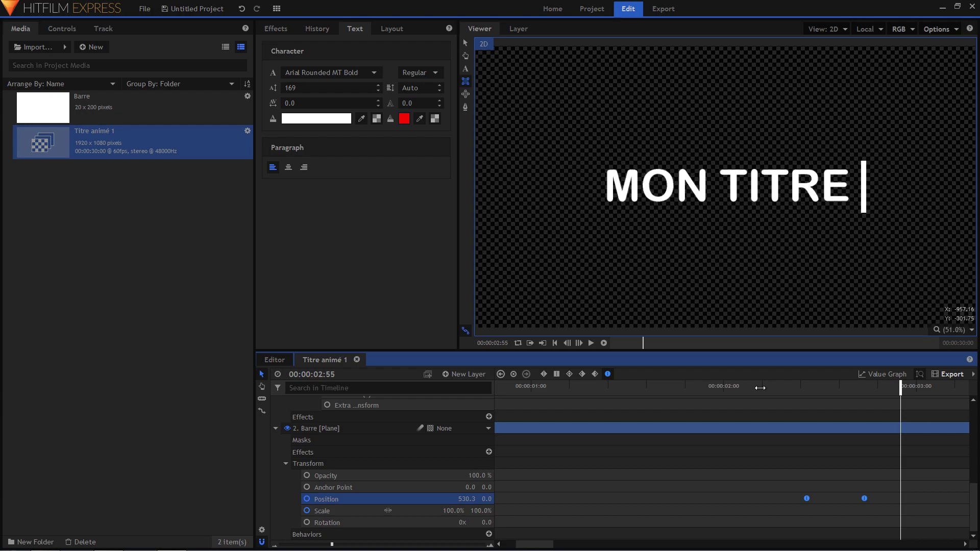
Add a text mask Position keyframe at 00:00:02:26, aligned with the bar's first Position keyframe
scroll(372, 474, up, 5)
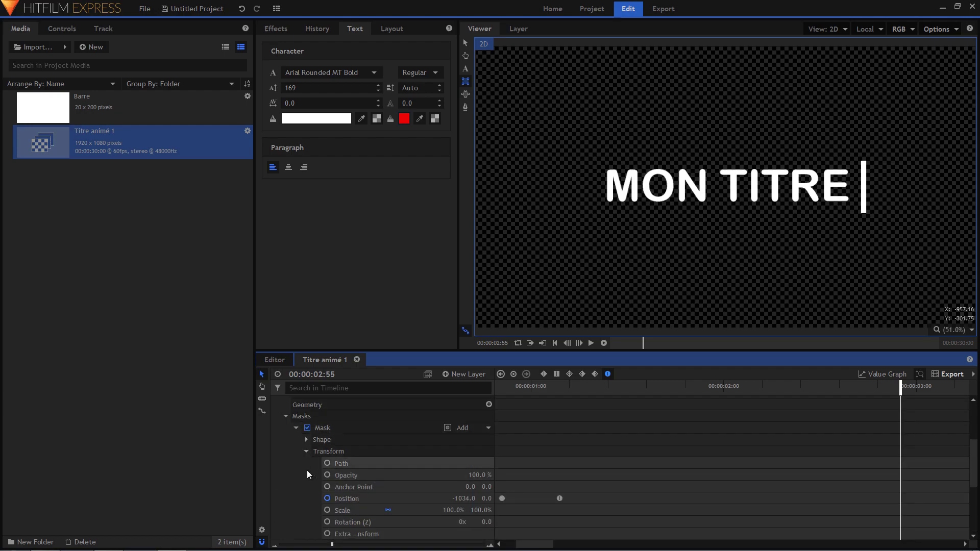
scroll(301, 460, up, 4)
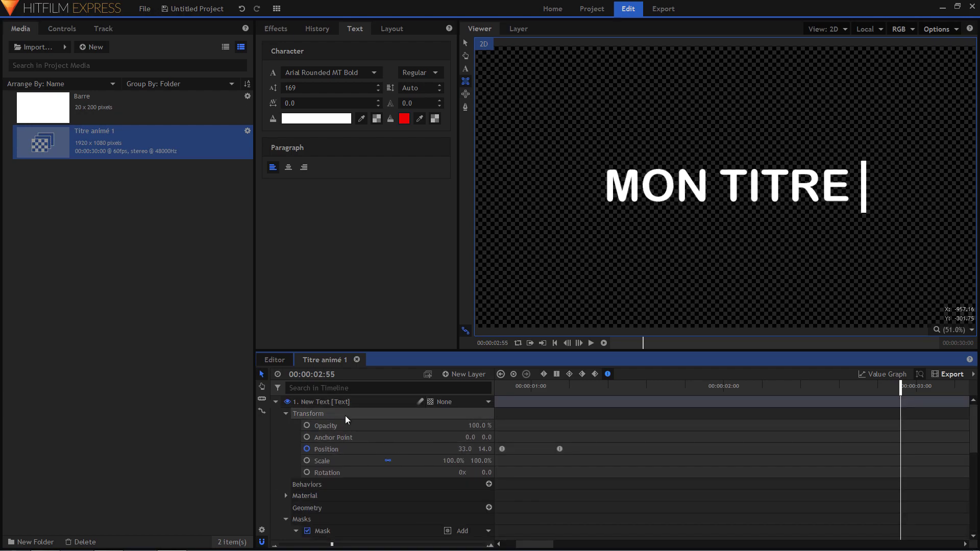
scroll(345, 418, down, 3)
scroll(356, 503, down, 1)
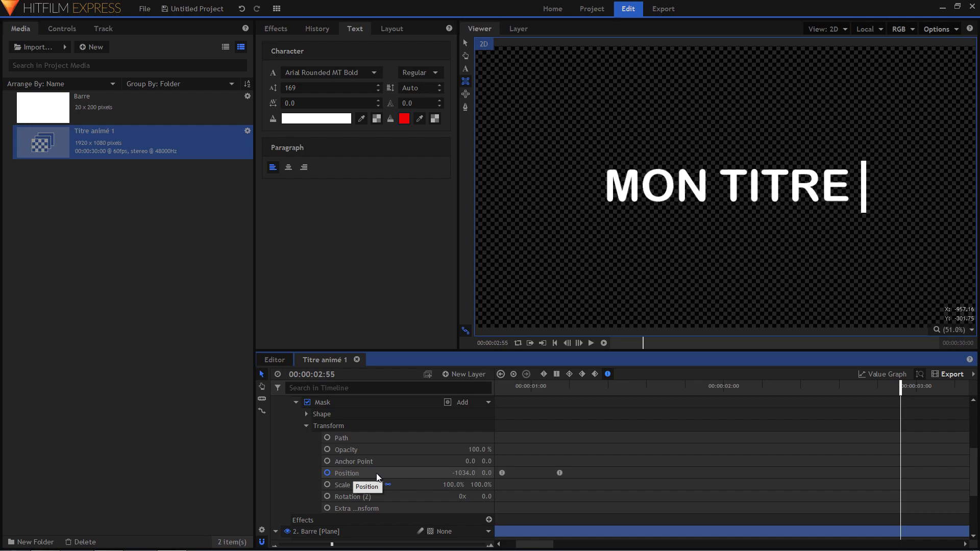
click(375, 473)
scroll(790, 448, down, 4)
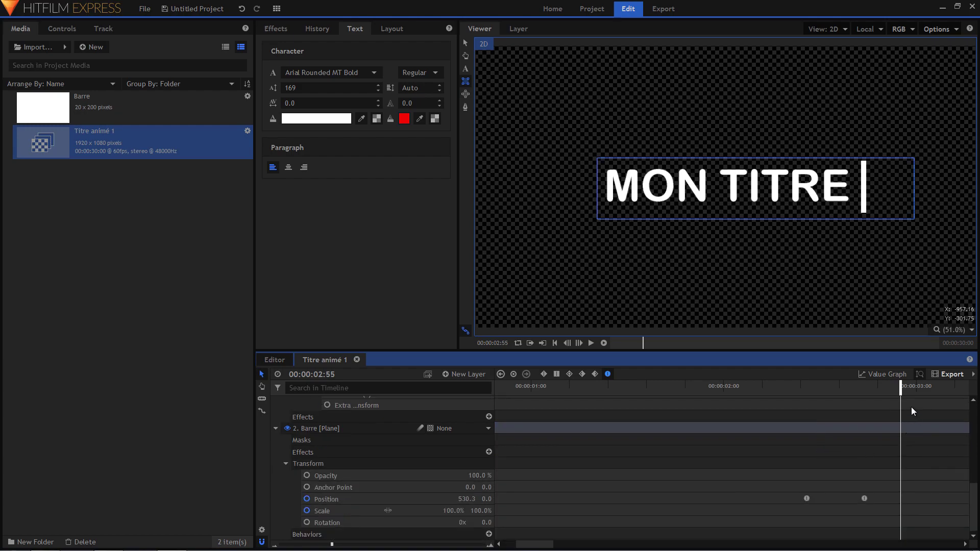
drag(899, 389, 807, 397)
scroll(769, 453, up, 5)
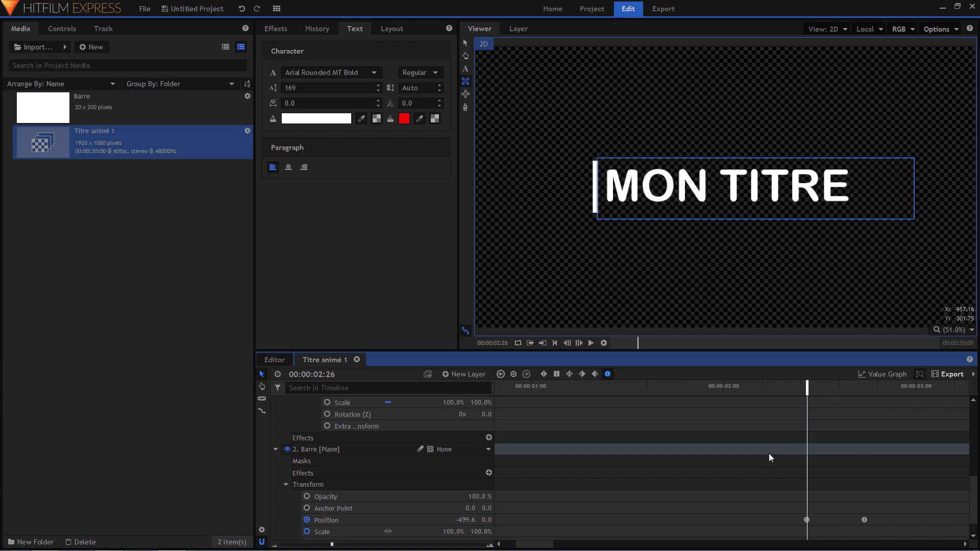
click(513, 374)
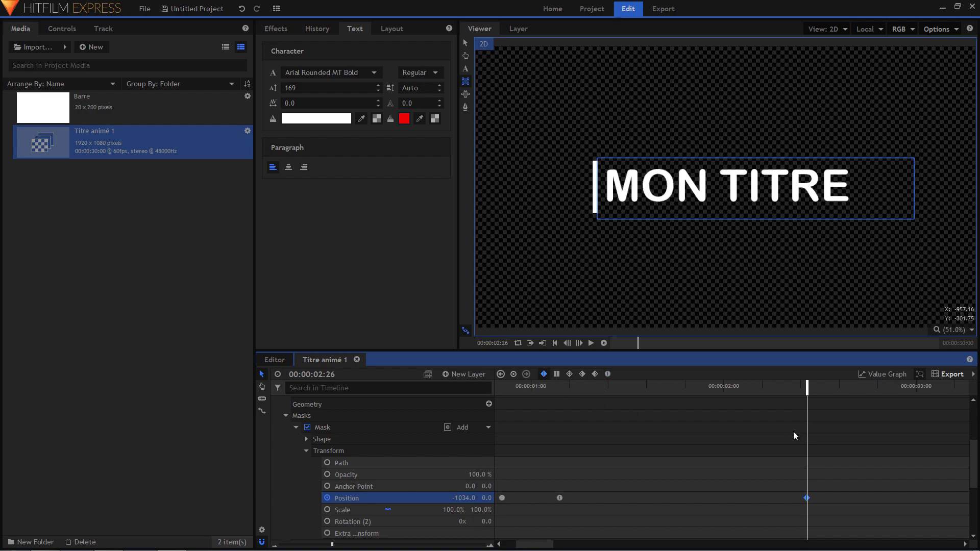
Set the text mask's horizontal position to -4 at 00:00:02:44, aligned with the bar's second Position keyframe
scroll(793, 430, down, 5)
drag(806, 388, 864, 389)
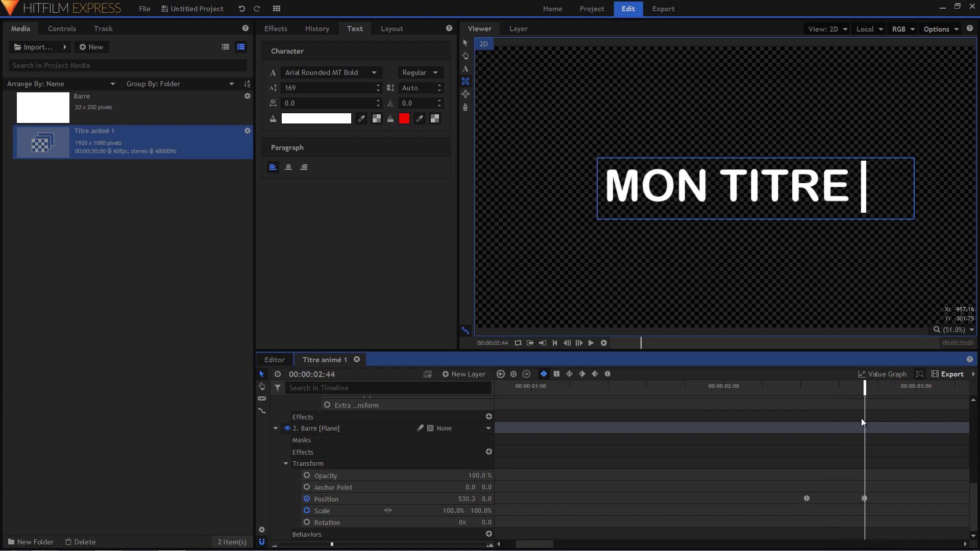
scroll(862, 420, up, 4)
click(806, 476)
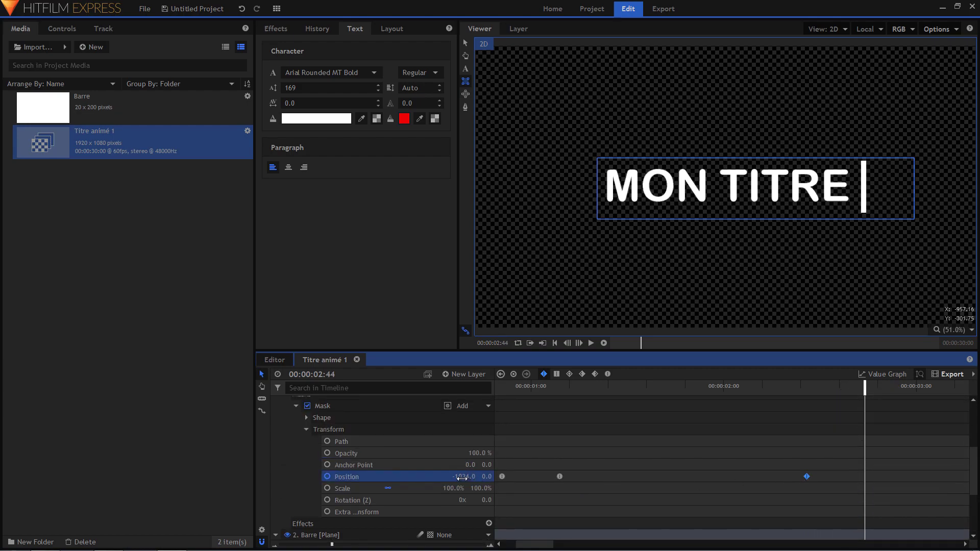
drag(463, 477, 979, 476)
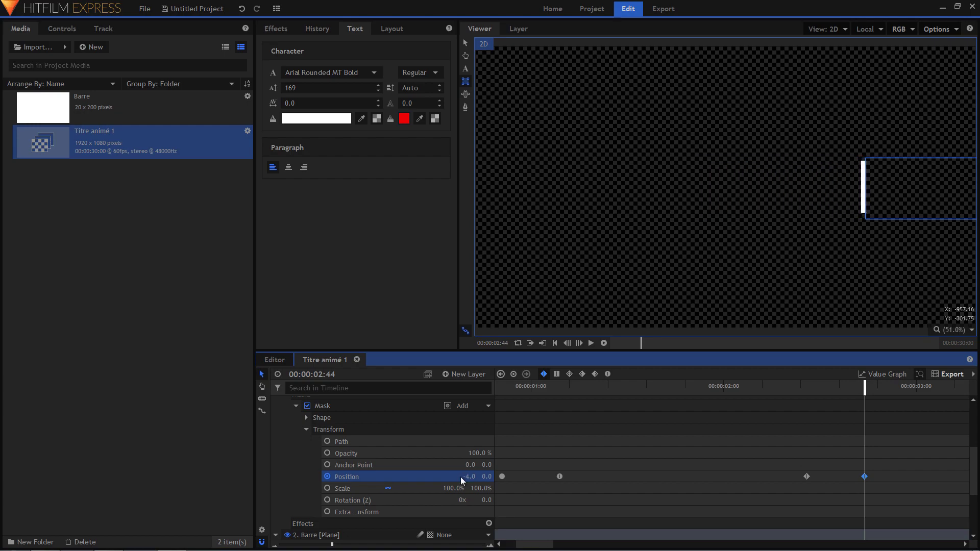
Apply Manual Bezier interpolation to the last two mask Position keyframes and play back the title's exit from 00:00:02:15
drag(880, 464, 808, 493)
click(610, 375)
drag(775, 388, 771, 388)
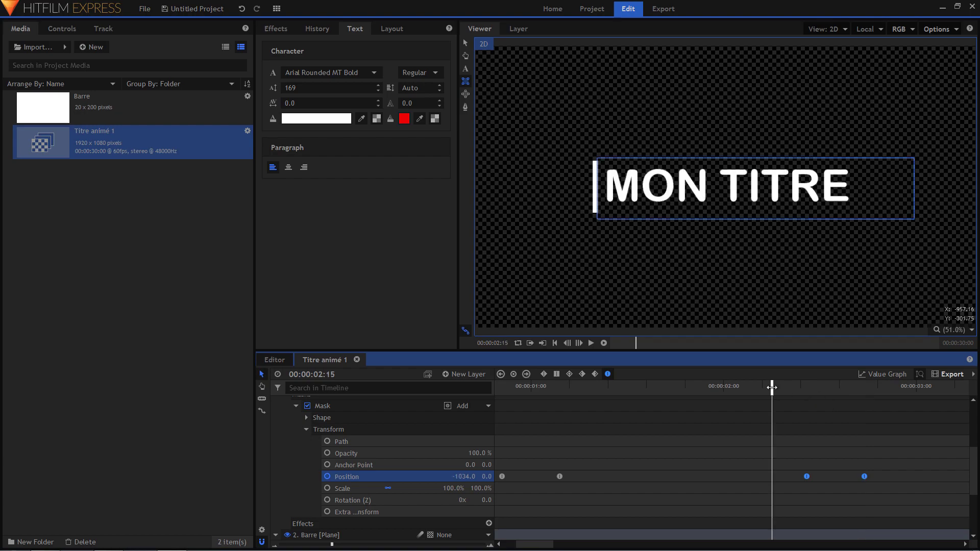
key(space)
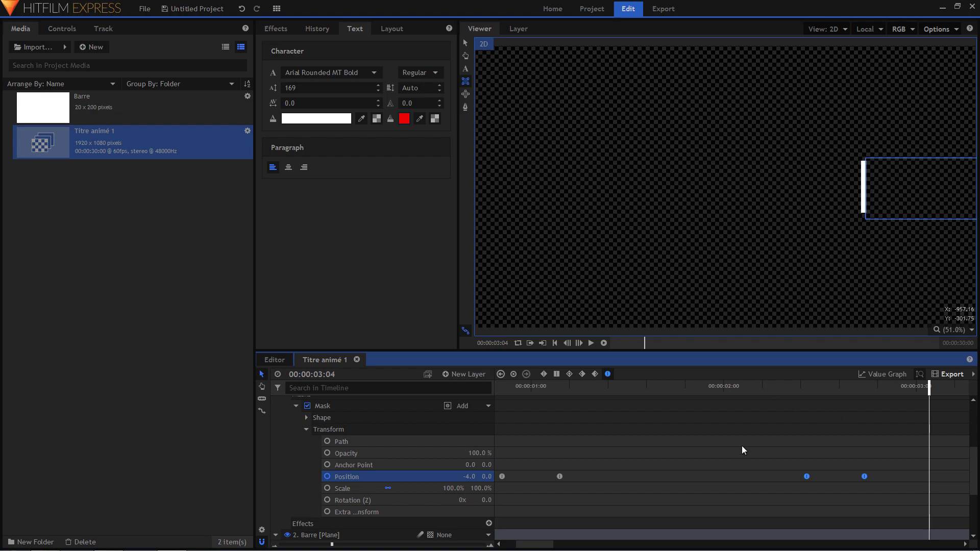
Add a bar Scale keyframe at 00:00:03:04 and set the vertical scale to 0% at 00:00:03:14
scroll(976, 467, down, 3)
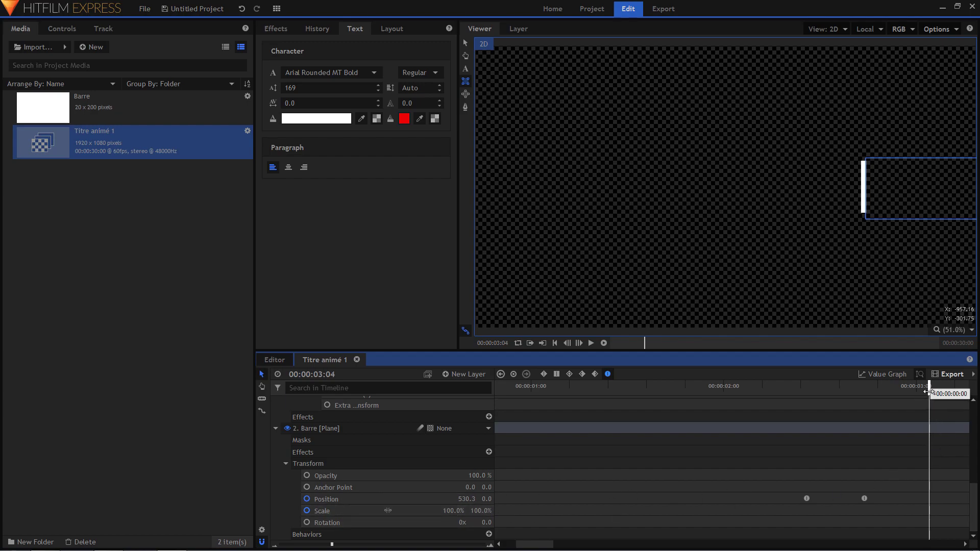
click(342, 510)
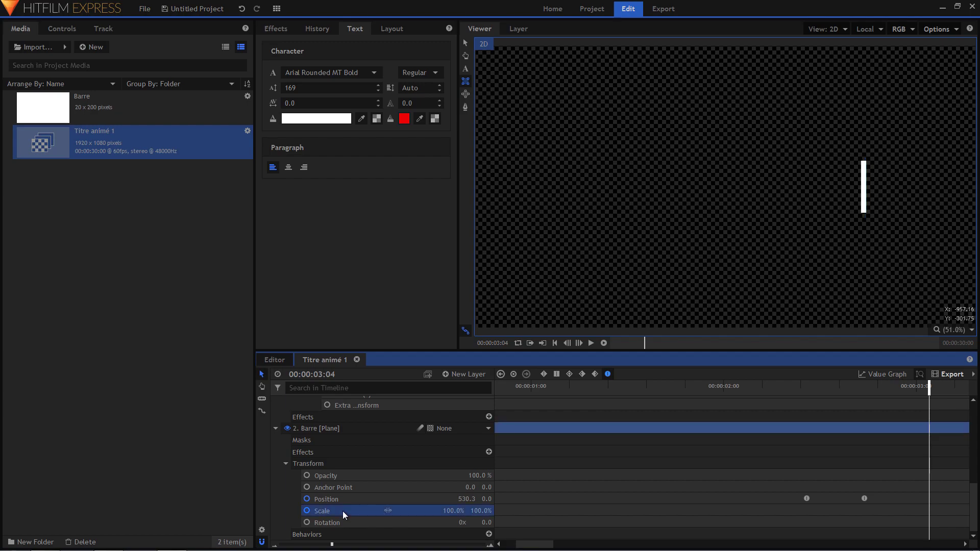
click(513, 373)
drag(548, 544, 557, 543)
drag(819, 387, 851, 386)
click(480, 511)
text(0)
key(Return)
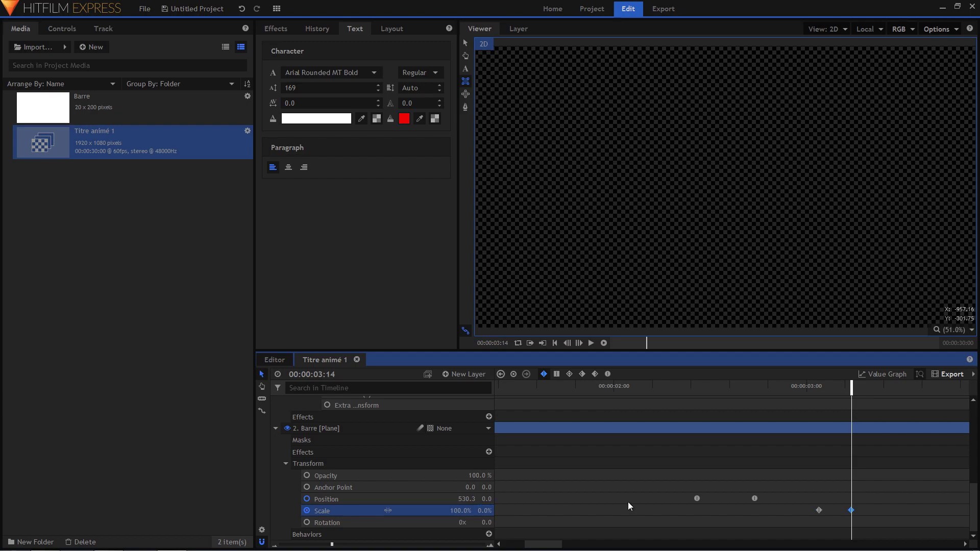
Apply Manual Bezier interpolation to the bar's last two Scale keyframes
drag(872, 501, 810, 517)
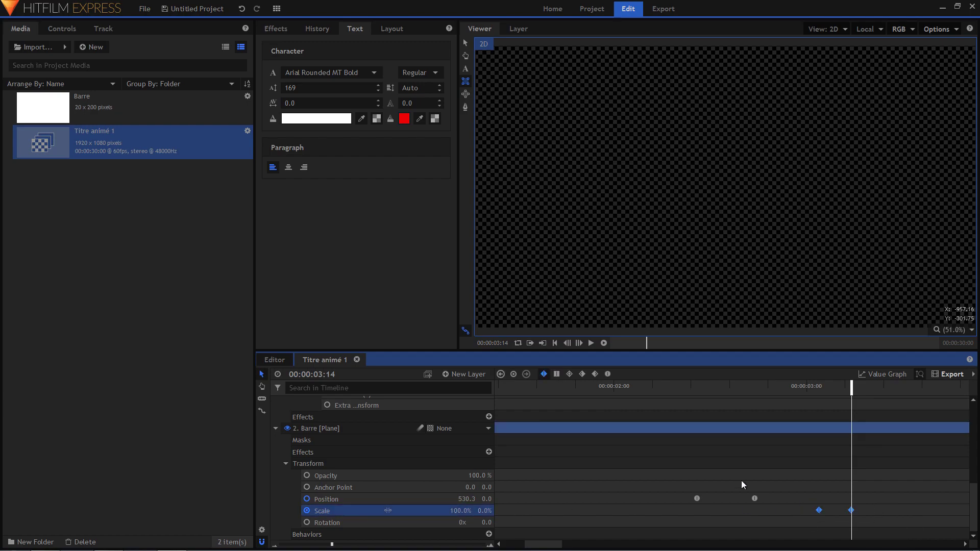
click(607, 374)
mouse_move(547, 545)
mouse_down()
mouse_move(502, 545)
mouse_move(551, 546)
mouse_up()
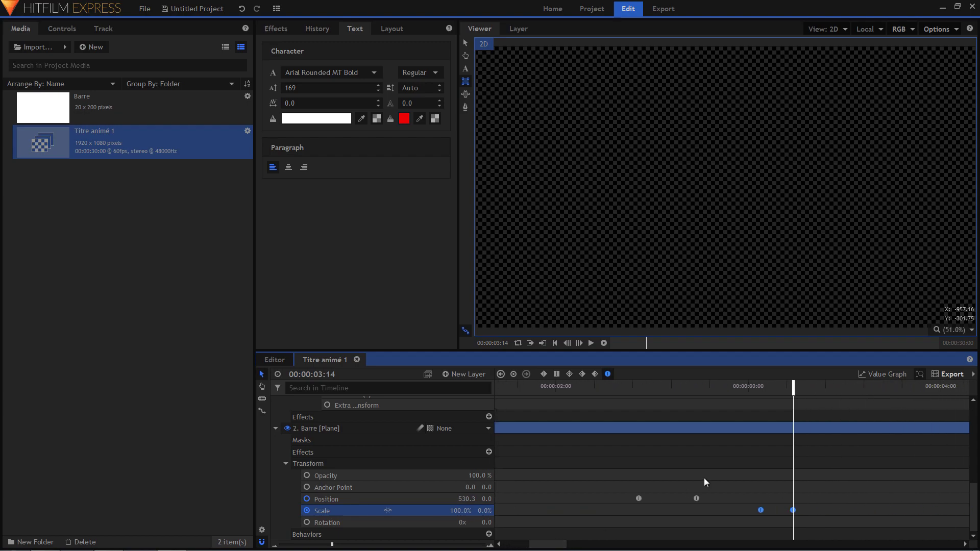
Play back the complete title animation from 00:00:00:00
drag(555, 544, 456, 543)
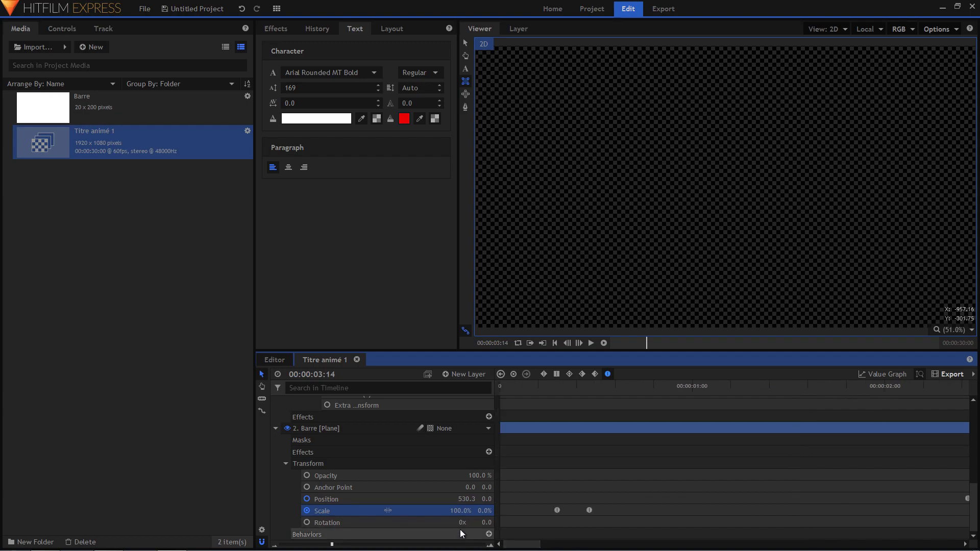
click(642, 451)
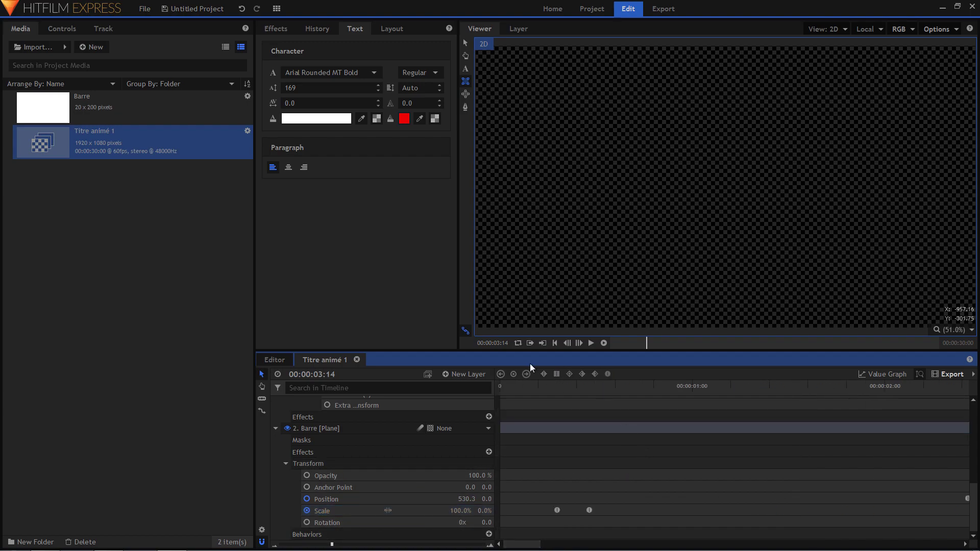
drag(525, 391, 501, 392)
scroll(555, 421, up, 5)
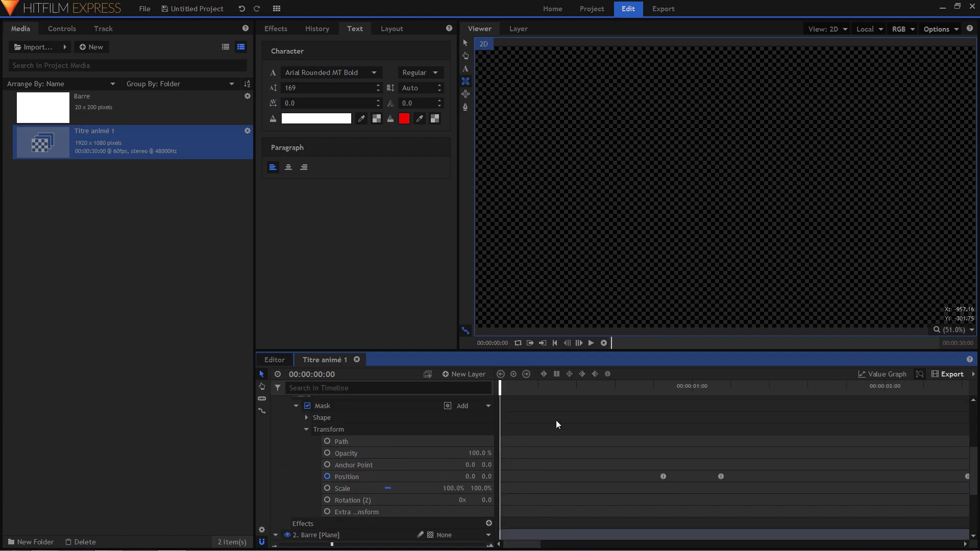
scroll(551, 457, down, 4)
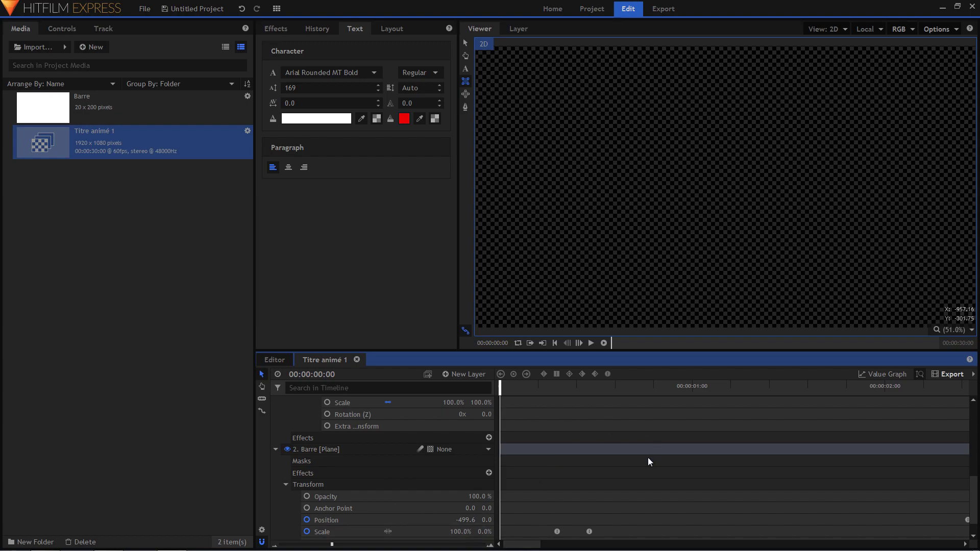
key(space)
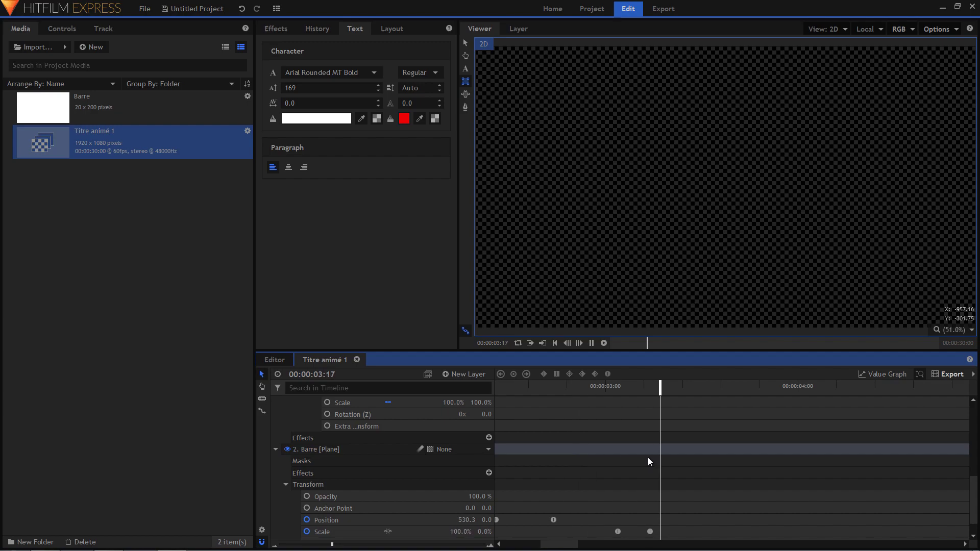
key(space)
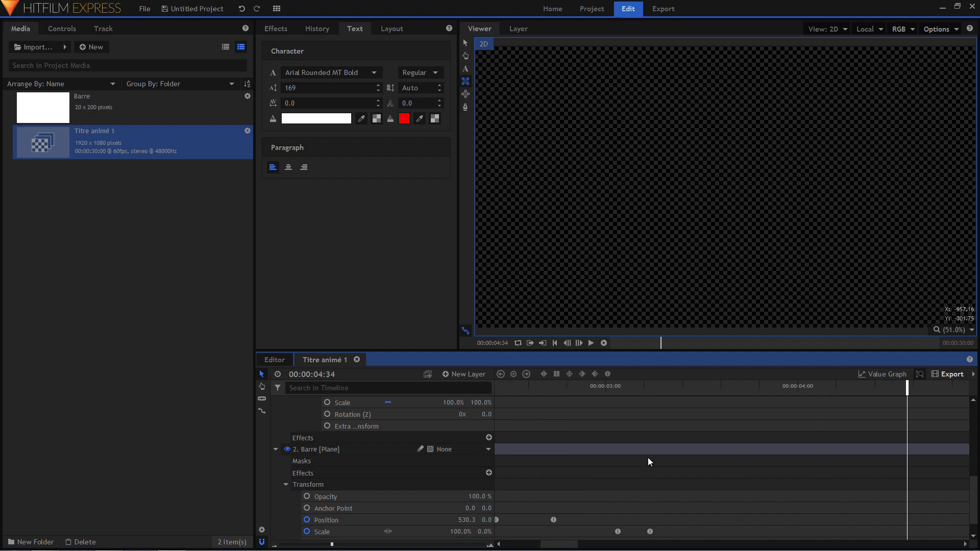